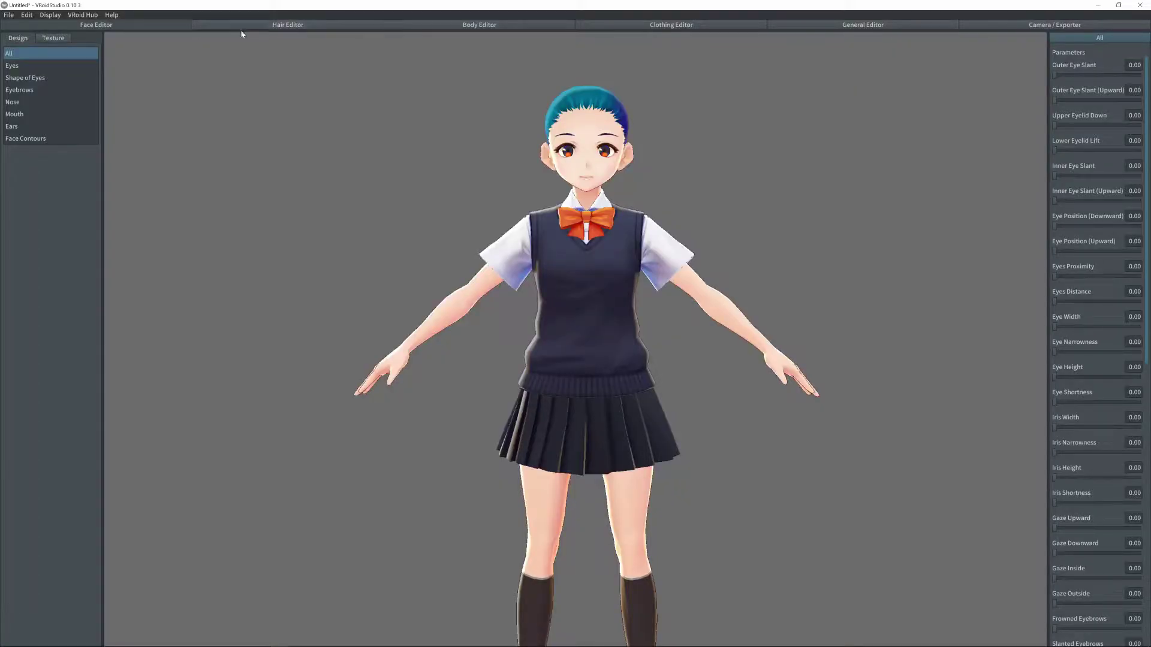
Look through the hair, body, clothing and camera/export editors, and return to the face editor
left_click(264, 25)
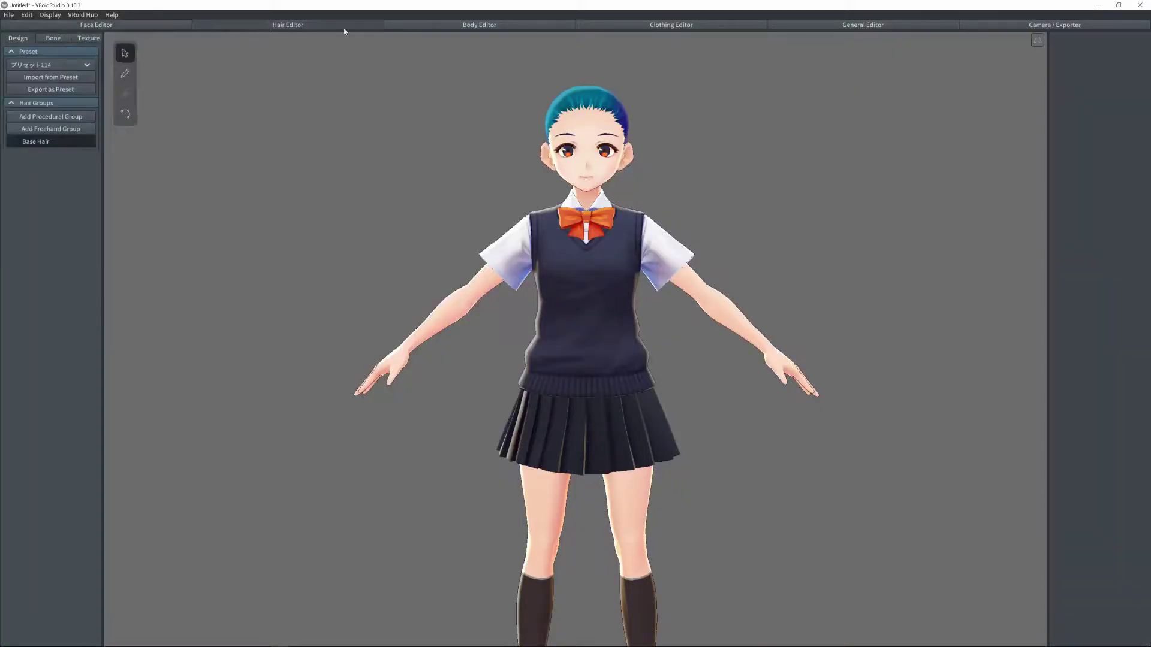
left_click(427, 28)
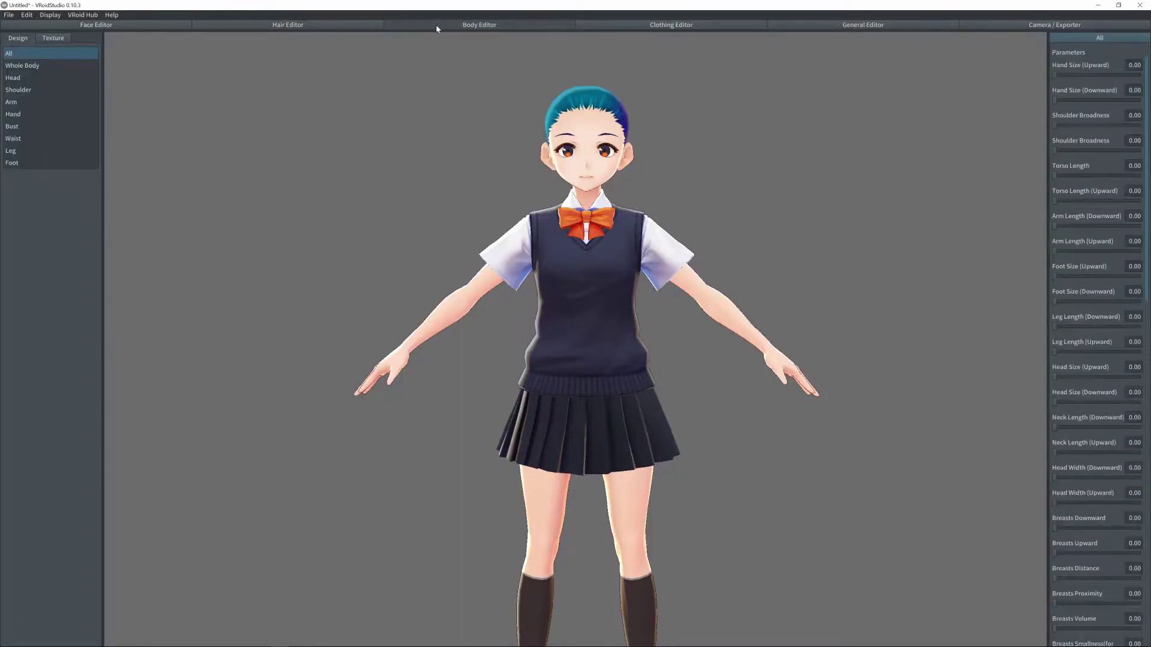
left_click(690, 26)
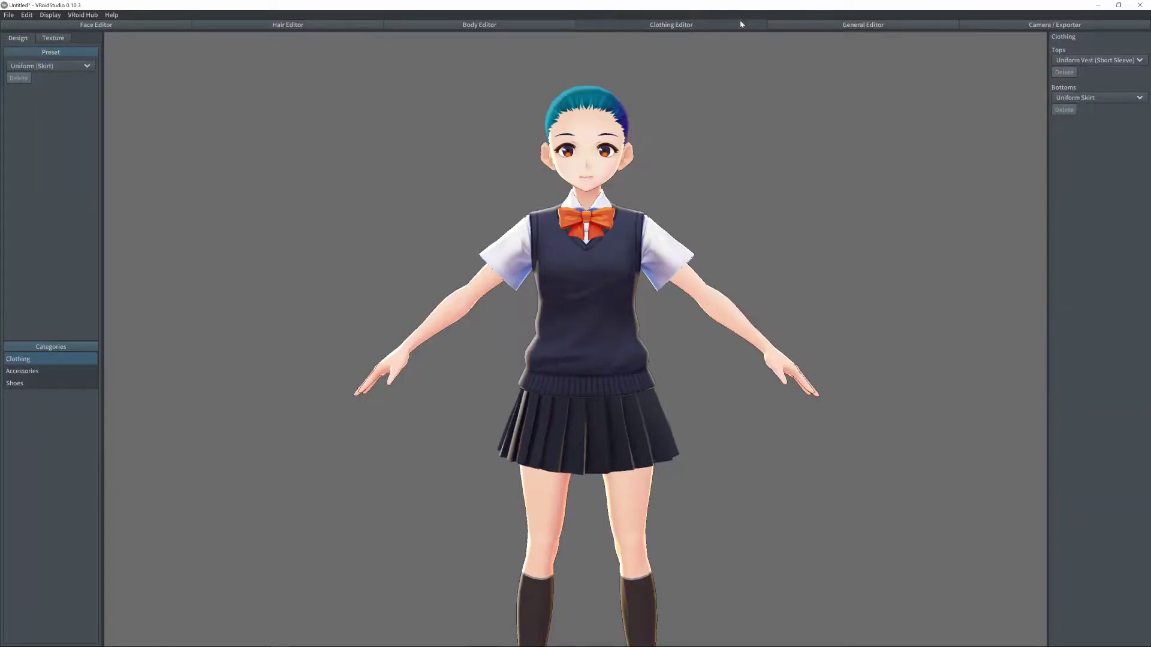
left_click(818, 24)
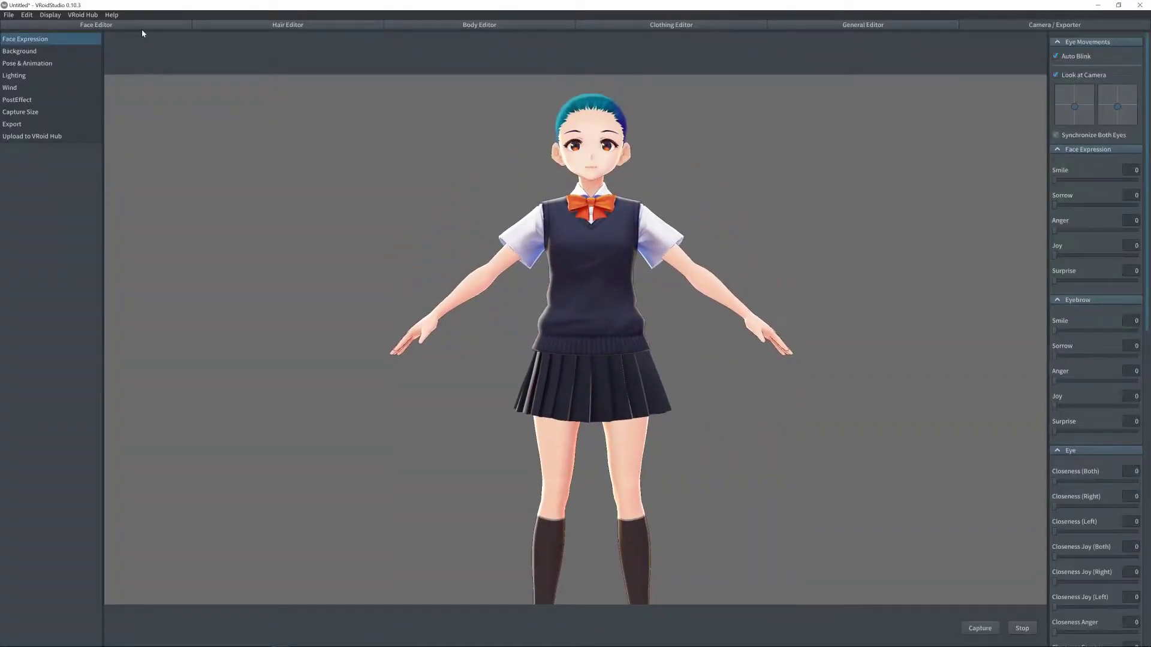
left_click(142, 26)
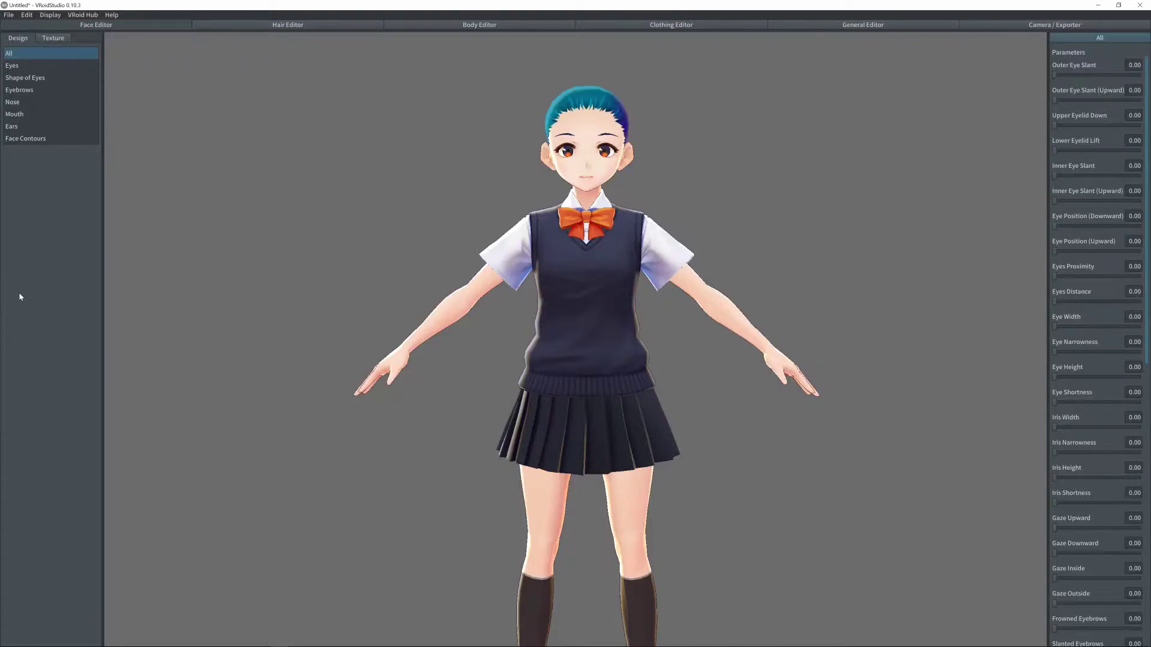
Set the eyes' downward position to 0.16 and the Eyes Proximity to 0.36
scroll(587, 340, "up", 1)
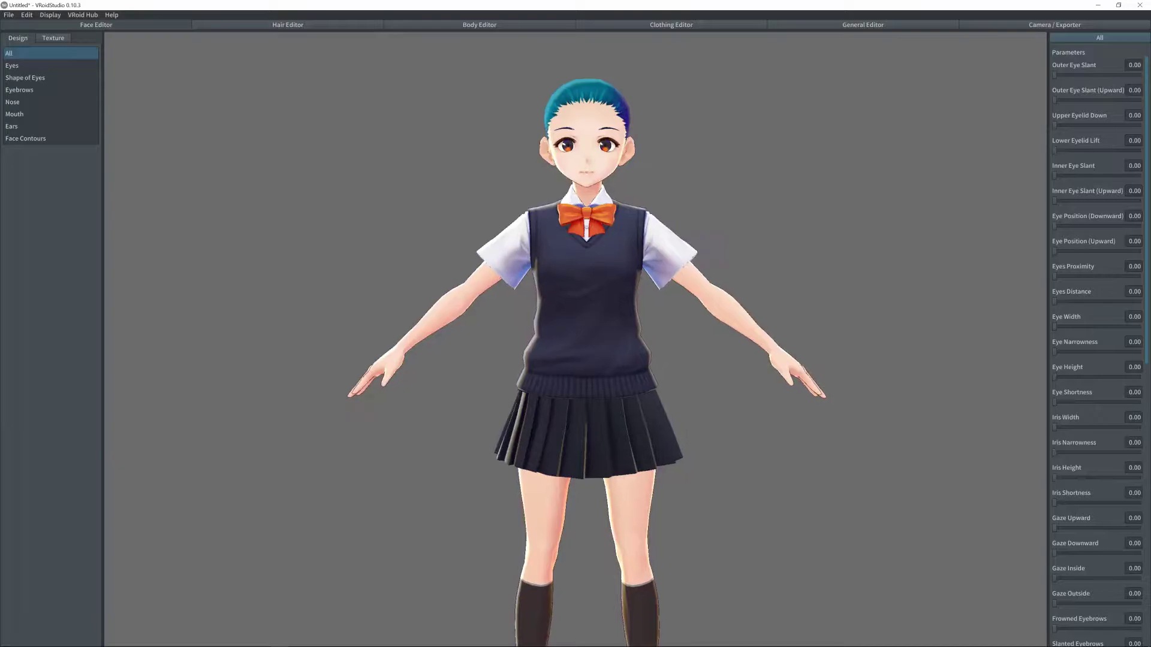
left_click(36, 65)
left_click_drag(1055, 75, 1073, 75)
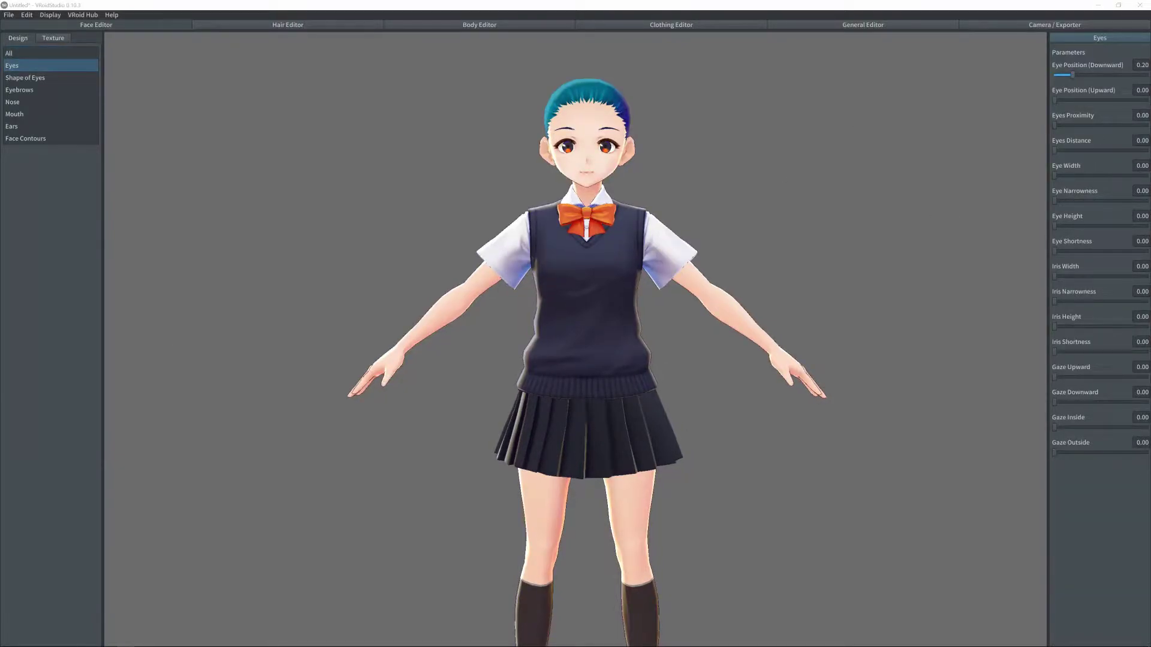
left_click_drag(1073, 75, 1069, 75)
left_click_drag(1054, 126, 1087, 126)
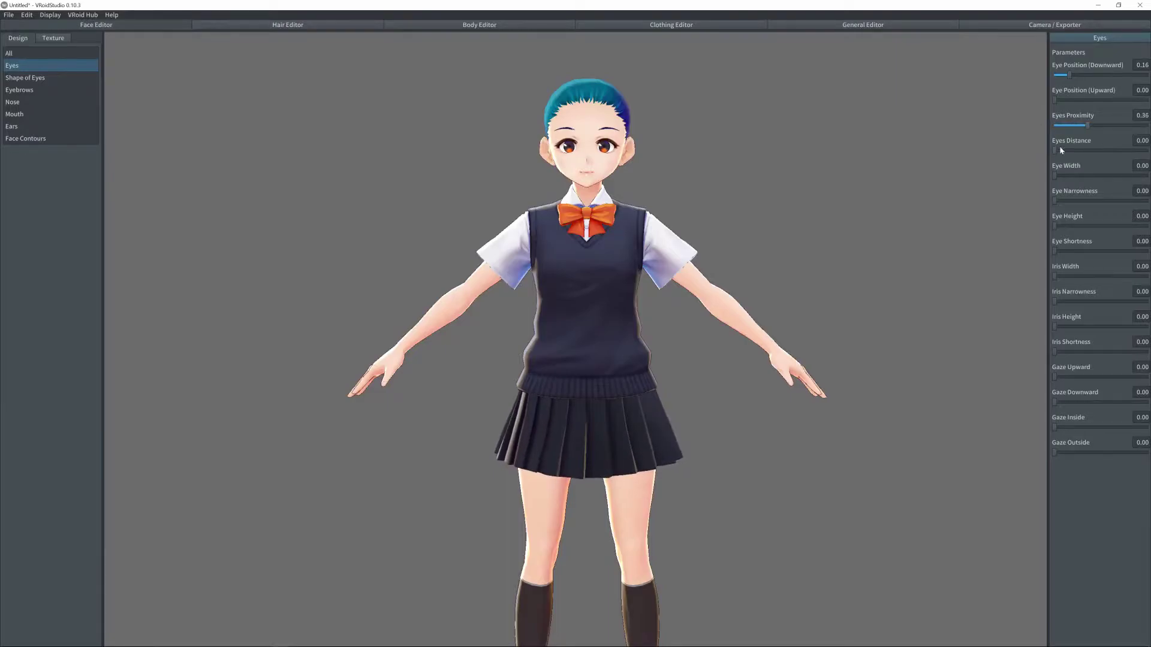
Set the Eye Width to 0.21 and Eye Shortness to 0.12, leaving the Iris Width at 0.00 after trying a wider iris
left_click_drag(1054, 175, 1079, 176)
left_click_drag(1055, 252, 1065, 251)
left_click_drag(1054, 277, 1083, 276)
mouse_move(1054, 327)
left_mouse_down()
mouse_move(1066, 327)
mouse_move(1055, 326)
left_mouse_up()
left_click_drag(1082, 276, 1055, 276)
left_click_drag(1079, 176, 1070, 175)
Set Outer Eye Slant (Upward) to 0.46, Upper Eyelid Down to 0.47 and Lower Eyelid Lift to 0.63, and move Eyebrow Position to 1.00
left_click(25, 78)
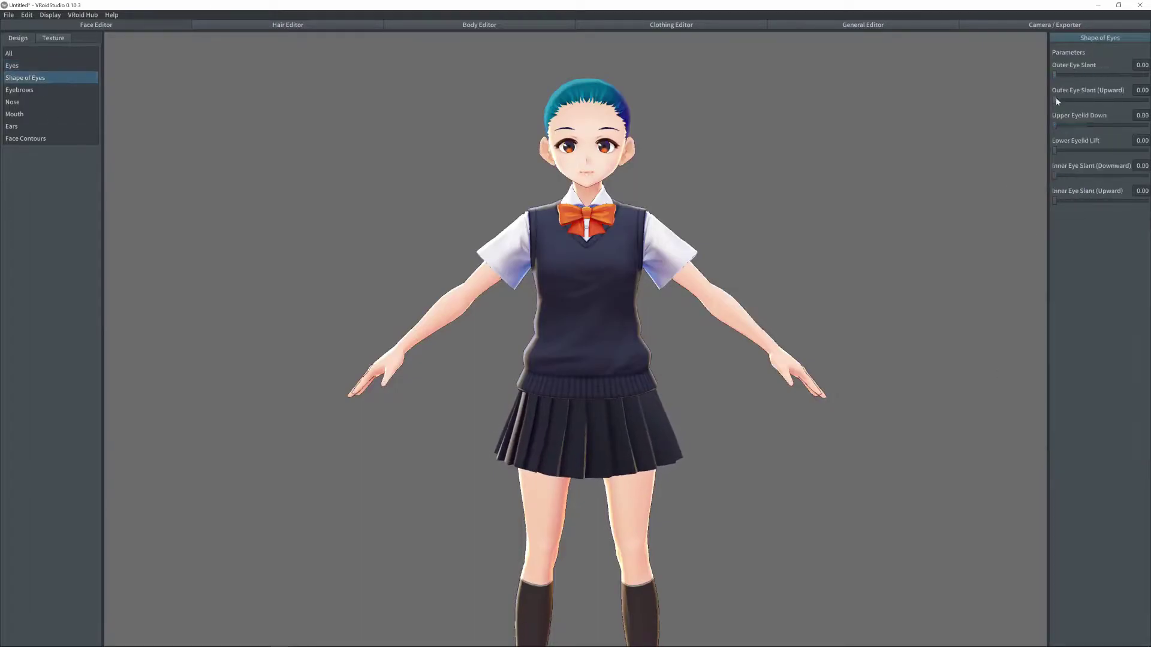
left_click_drag(1054, 100, 1112, 150)
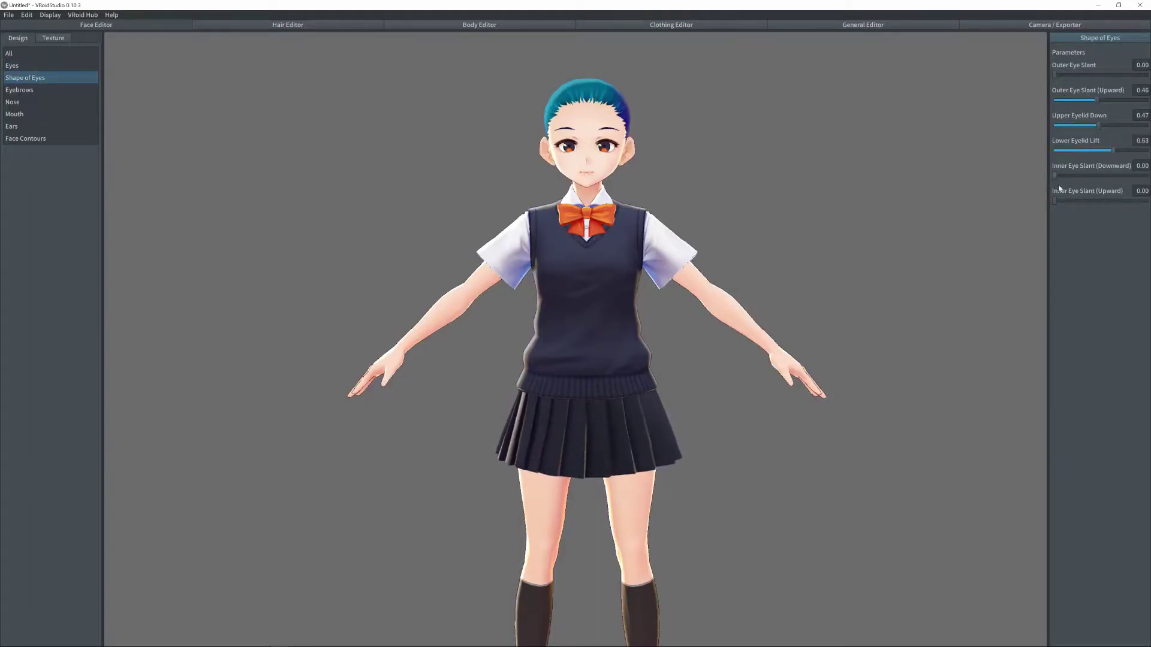
left_click(19, 90)
left_click_drag(1055, 125, 1142, 128)
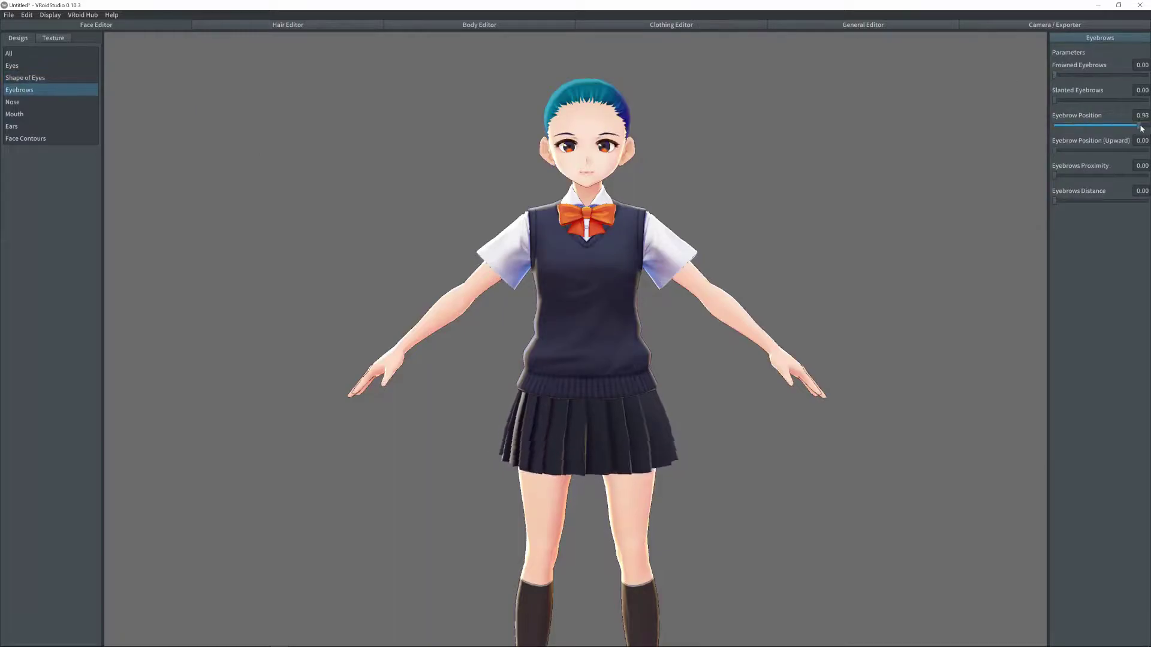
Increase the Eye Height and adjust the downward and upward Inner Eye Slant of the eye shape
left_click(12, 65)
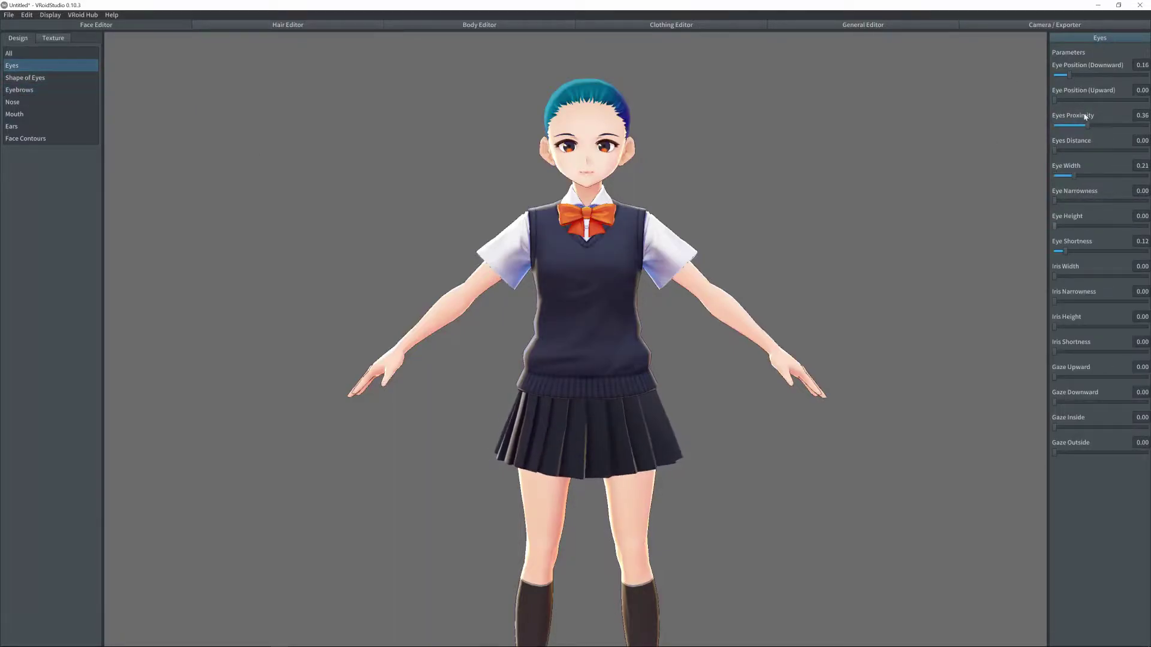
left_click_drag(1055, 226, 1082, 223)
left_click(25, 78)
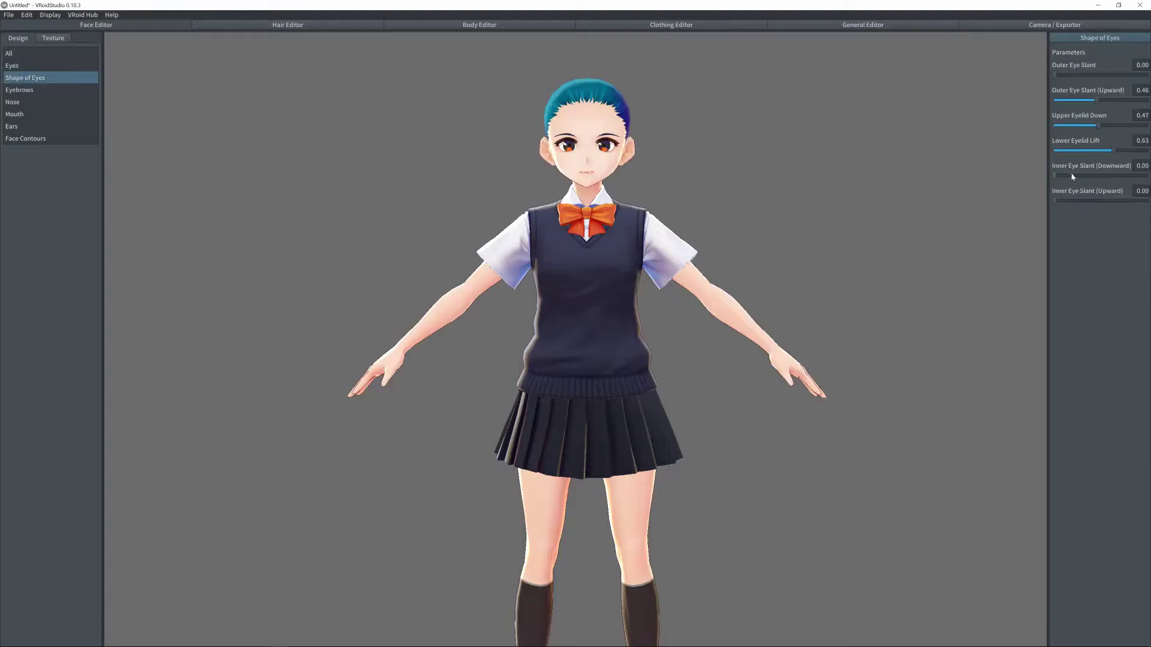
left_click_drag(1073, 177, 1132, 176)
left_click_drag(1131, 201, 1148, 202)
Raise the Eyebrows Proximity to about 0.54 and the Eyebrows Distance to about 0.45
left_click(21, 89)
mouse_move(1095, 177)
left_mouse_down()
mouse_move(1138, 179)
mouse_move(1104, 178)
left_mouse_up()
left_click_drag(1100, 201, 1088, 204)
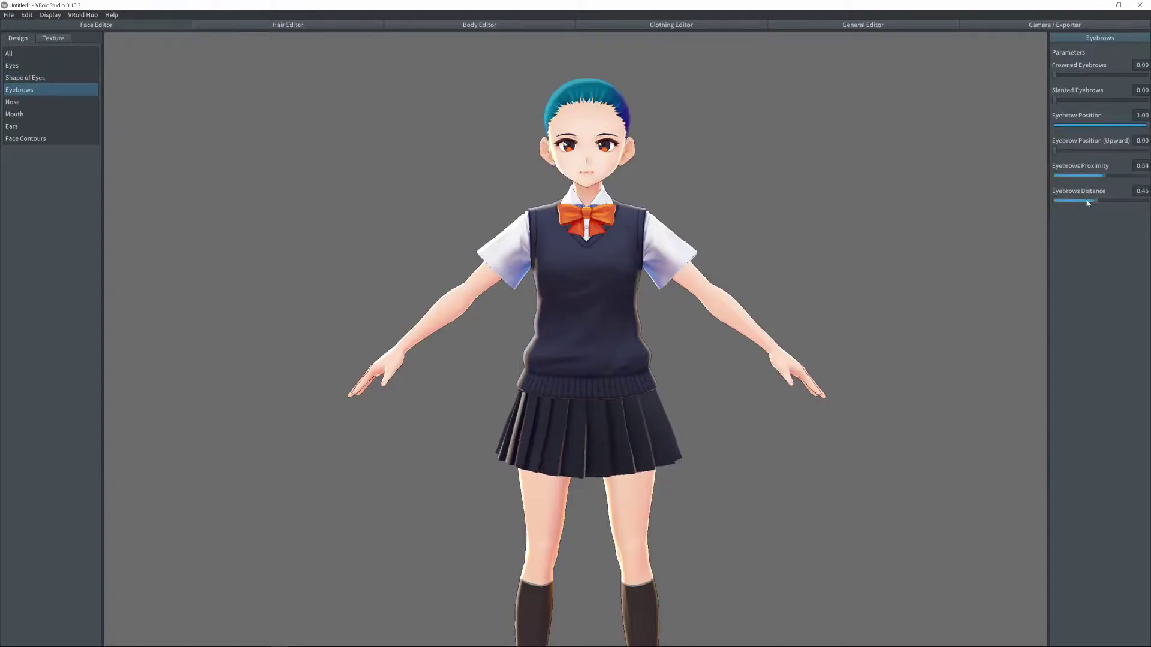
Shrink the ears with Ear Smallness, and try the ear tip and face contour parameters
key("Down")
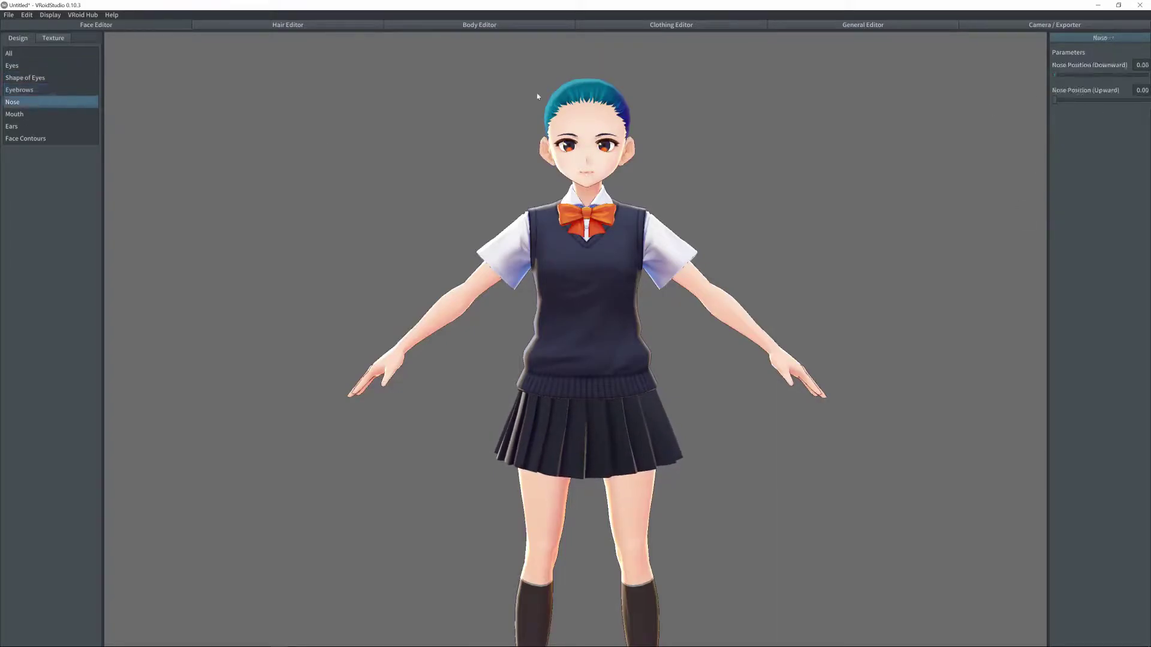
left_click(39, 115)
left_click(14, 127)
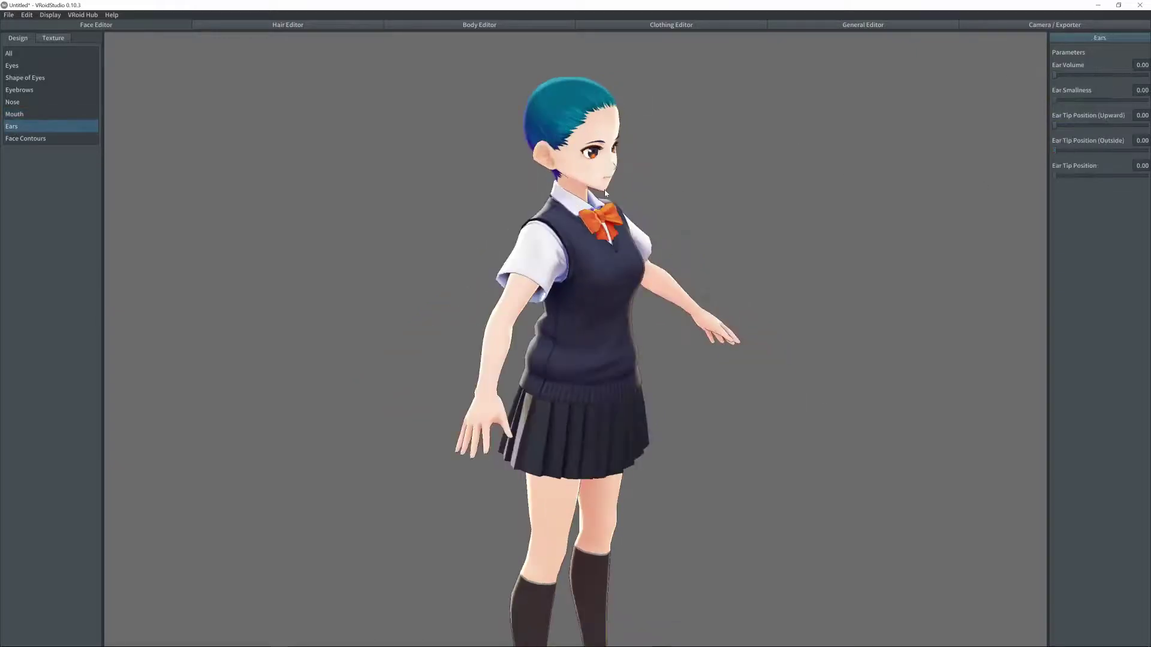
left_click_drag(1055, 100, 1148, 100)
right_click_drag(605, 193, 507, 195)
mouse_move(1055, 176)
left_mouse_down()
mouse_move(1087, 175)
mouse_move(1054, 176)
left_mouse_up()
left_click_drag(1055, 125, 966, 123)
left_click(26, 138)
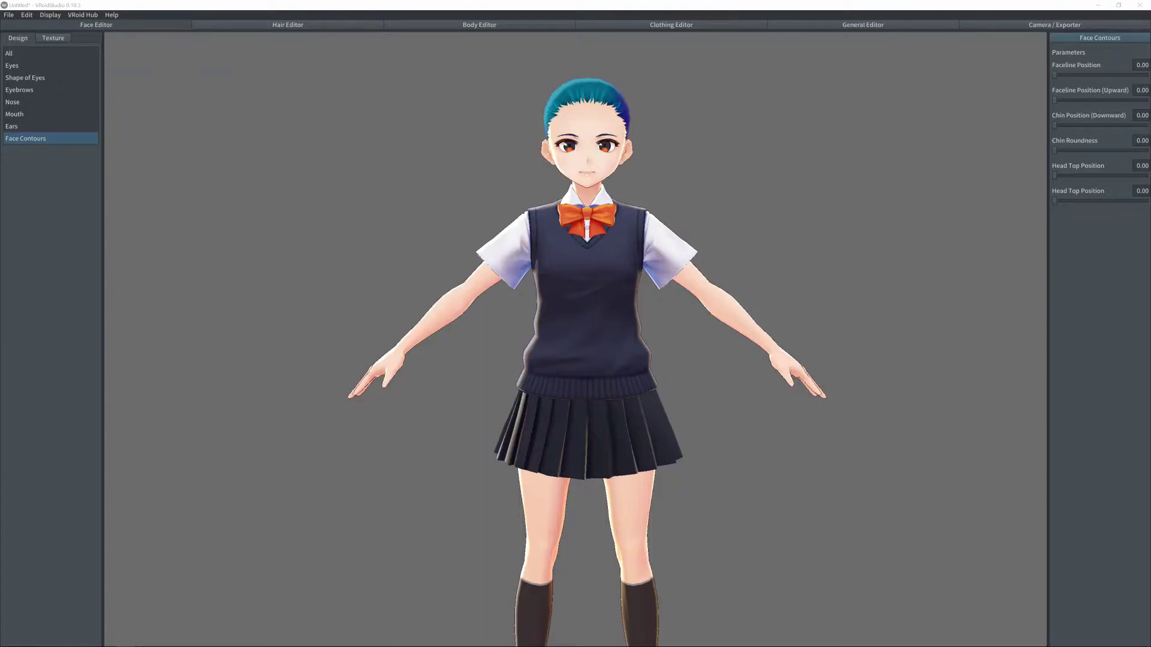
mouse_move(1055, 75)
left_mouse_down()
mouse_move(1110, 75)
mouse_move(1055, 75)
left_mouse_up()
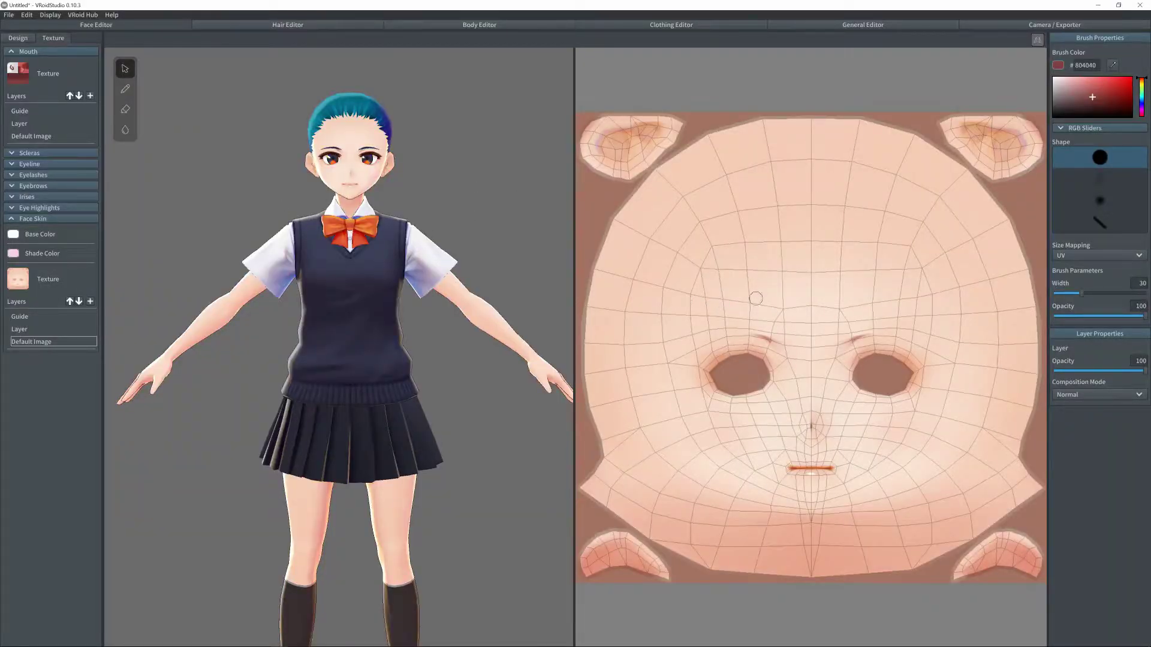
Try freehand #804040 brush strokes of width 30 across the forehead, nose and mouth of the face skin texture, and undo them all
mouse_move(864, 189)
left_mouse_down()
mouse_move(727, 210)
mouse_move(722, 253)
left_mouse_up()
mouse_move(793, 259)
left_mouse_down()
mouse_move(677, 293)
mouse_move(902, 307)
left_mouse_up()
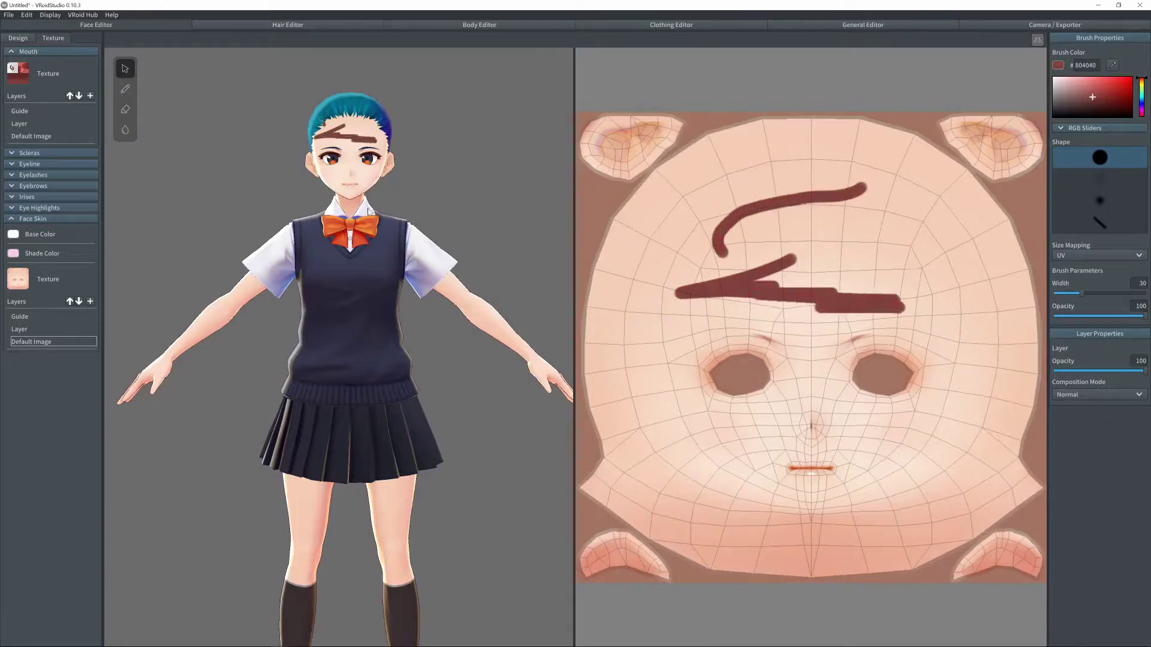
mouse_move(802, 400)
left_mouse_down()
mouse_move(812, 435)
mouse_move(776, 483)
left_mouse_up()
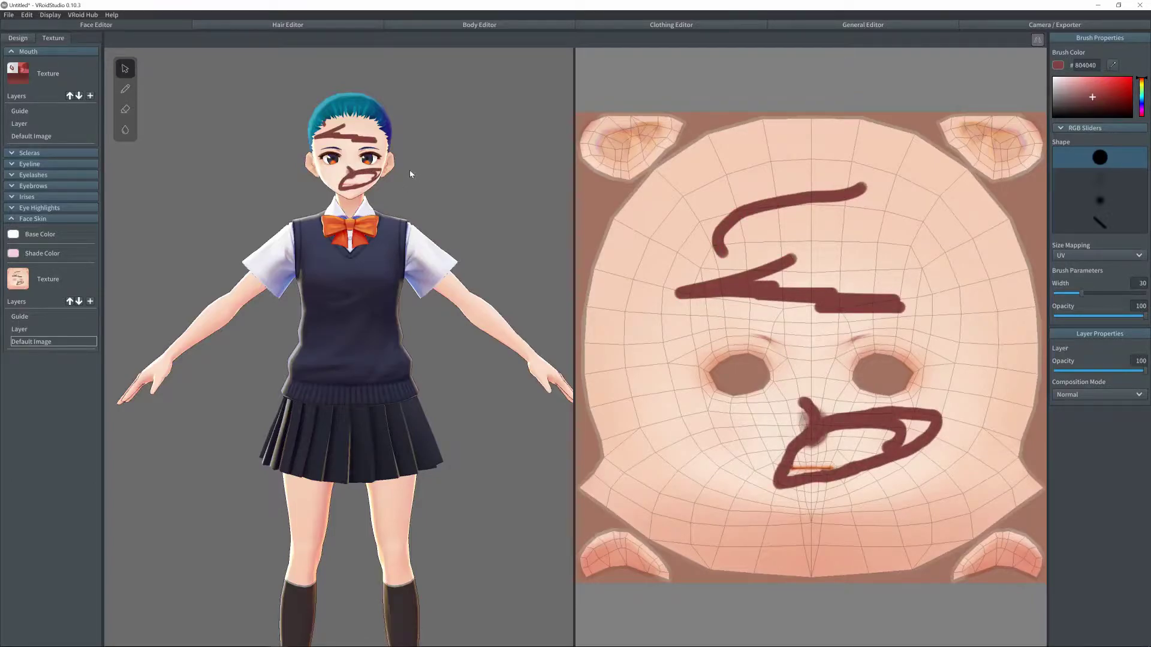
key("ctrl+z")
mouse_move(838, 384)
left_mouse_down()
mouse_move(848, 443)
mouse_move(746, 474)
mouse_move(719, 461)
left_mouse_up()
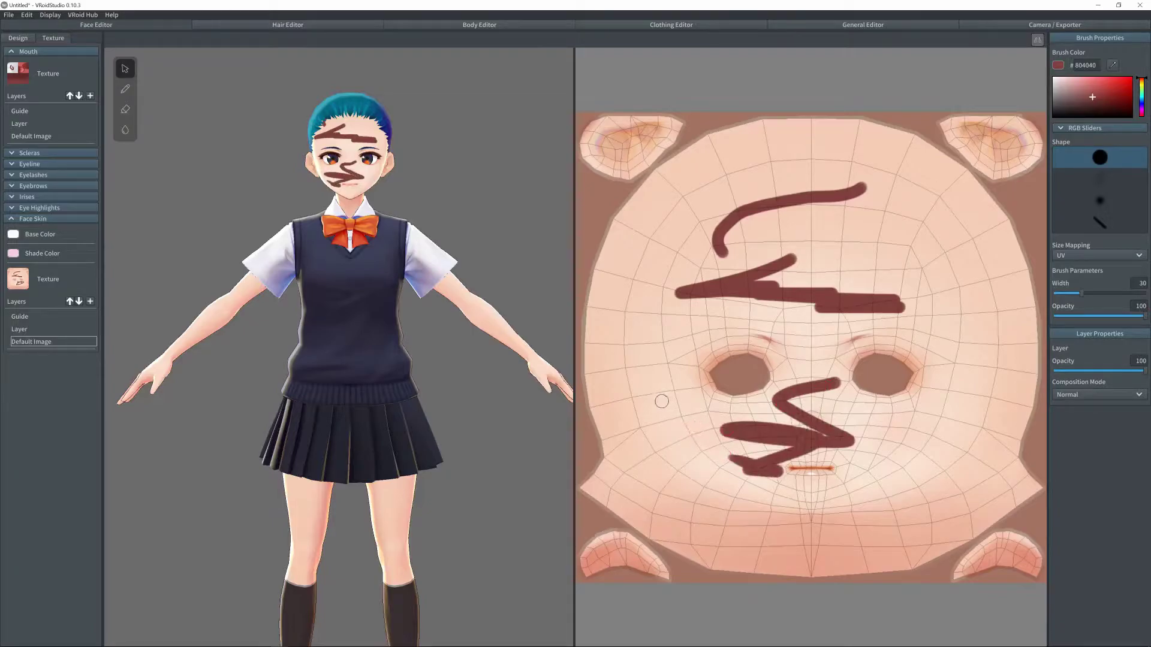
key("ctrl+z")
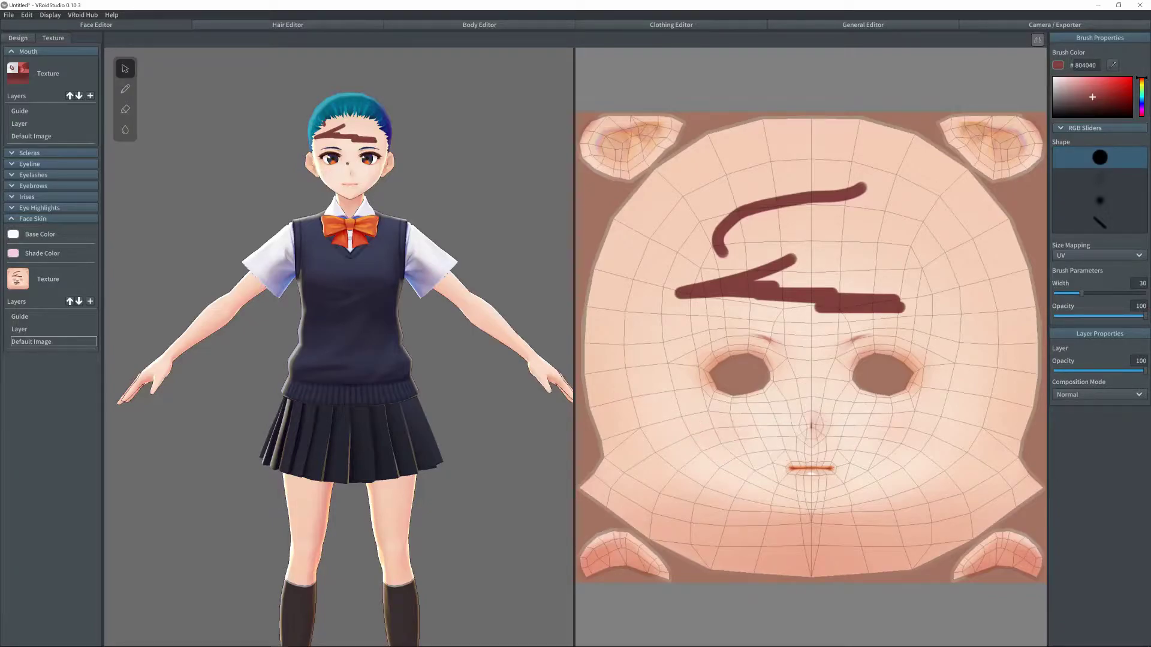
left_click_drag(801, 388, 937, 464)
mouse_move(929, 492)
left_mouse_down()
mouse_move(728, 491)
mouse_move(753, 496)
left_mouse_up()
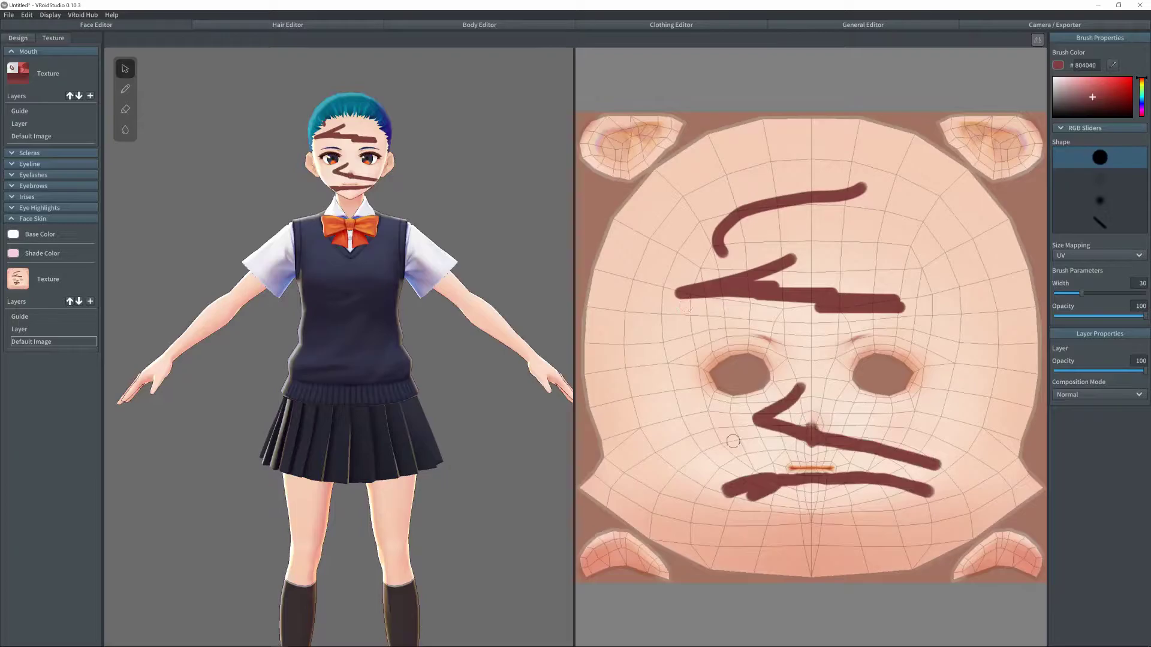
key("ctrl+z")
key("ctrl+z")
key("ctrl+z")
key("ctrl+z")
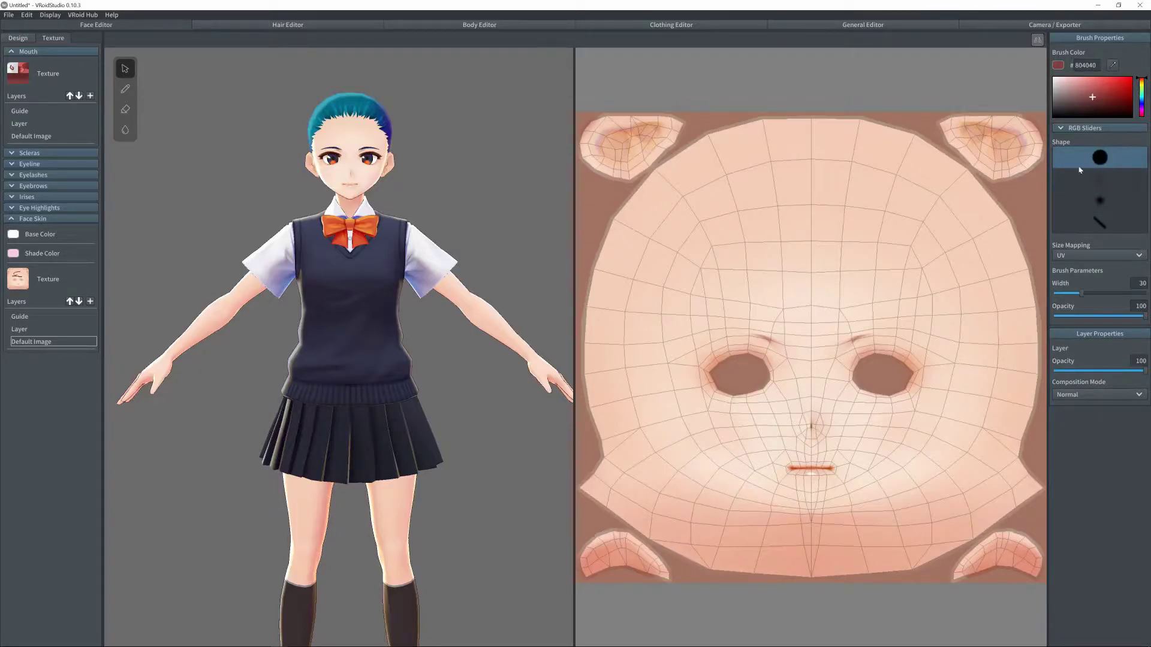
Paint the whole face skin texture solid #FFEACD with the hard round brush at width 500 and opacity 100
left_click(1114, 196)
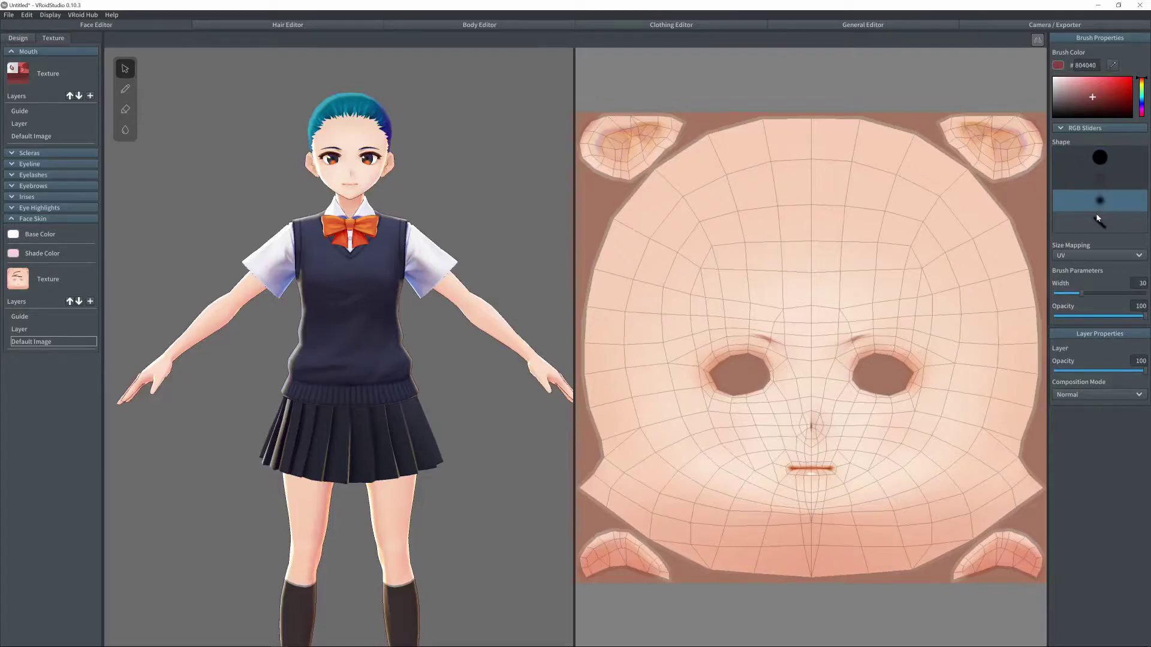
left_click(1088, 257)
left_click(1081, 283)
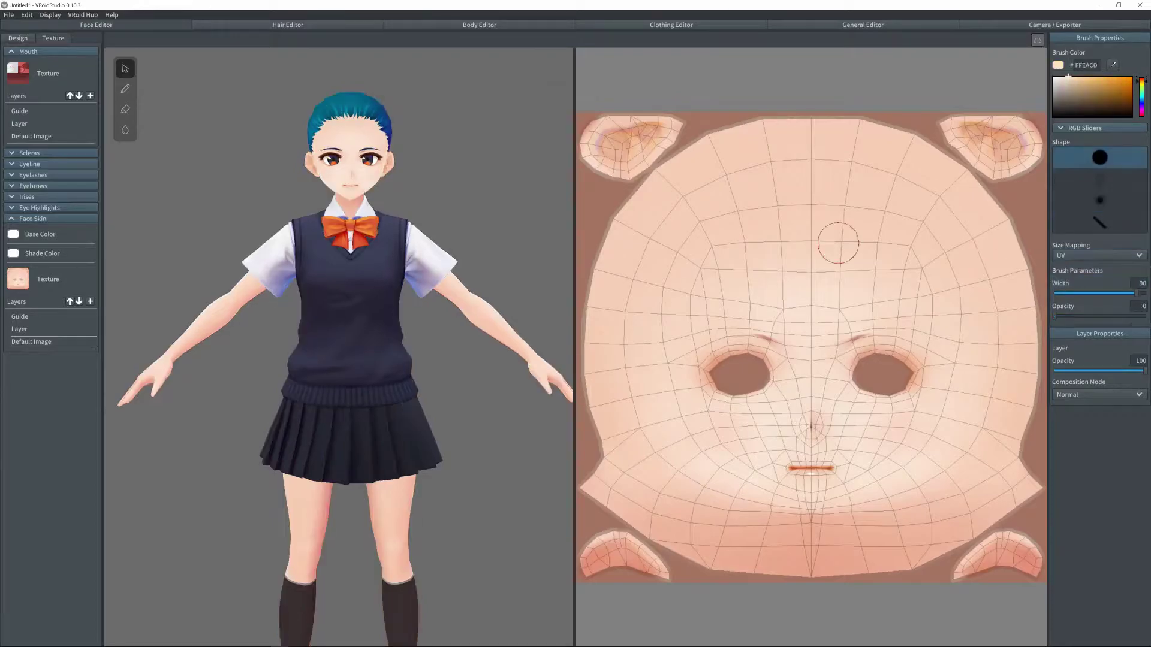
mouse_move(839, 179)
left_mouse_down()
mouse_move(869, 209)
mouse_move(809, 479)
left_mouse_up()
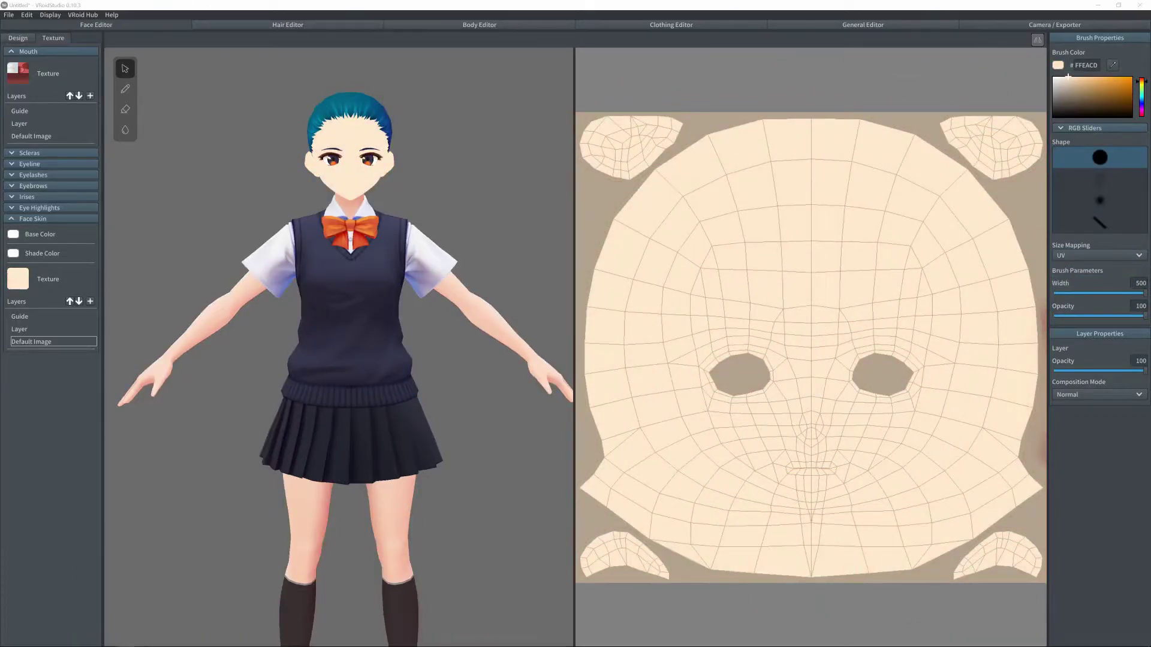
Try the lighter #FFF4E8 over the whole face skin, and repaint it with #FFEBD1 as the base tone
left_click(1060, 77)
mouse_move(851, 150)
left_mouse_down()
mouse_move(963, 214)
mouse_move(834, 292)
left_mouse_up()
left_click(1067, 76)
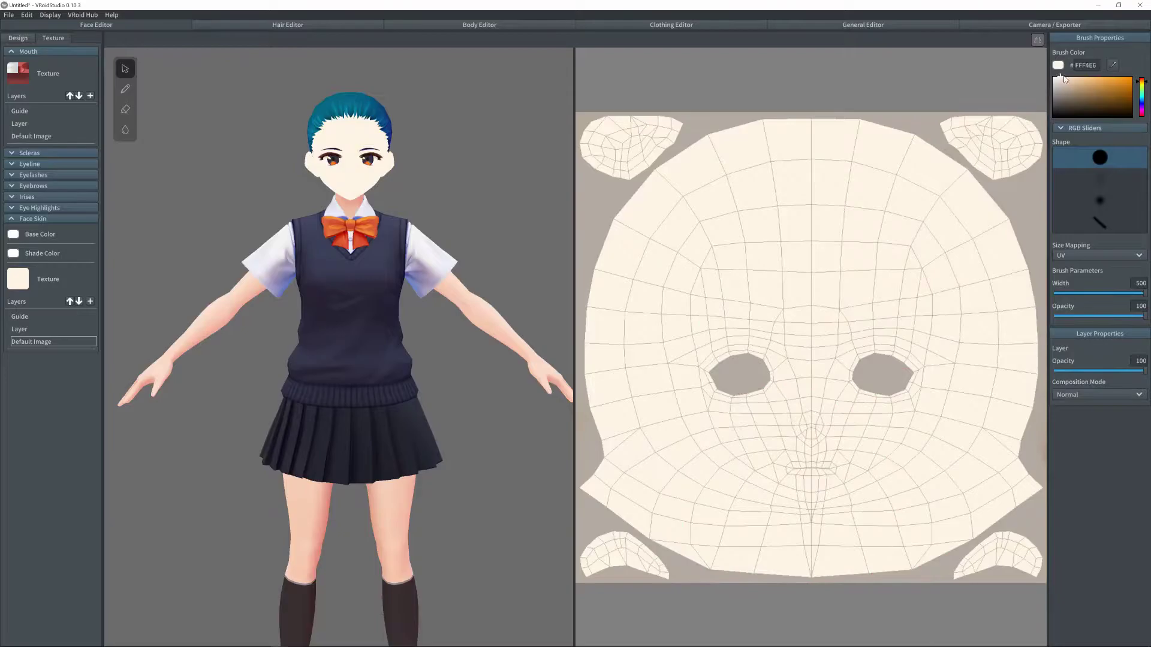
mouse_move(935, 198)
left_mouse_down()
mouse_move(750, 266)
mouse_move(870, 374)
left_mouse_up()
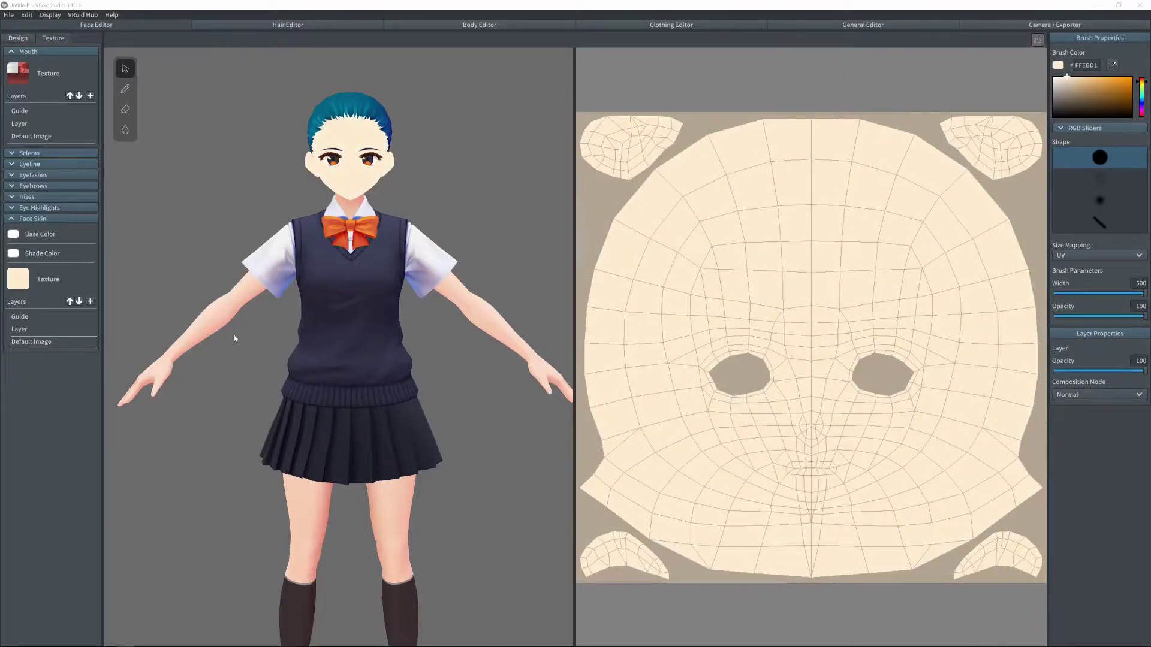
Switch to the soft round brush with a darker peach color, and undo a test dab on the side of the face
left_click(1102, 77)
left_click(1101, 200)
left_click(1086, 77)
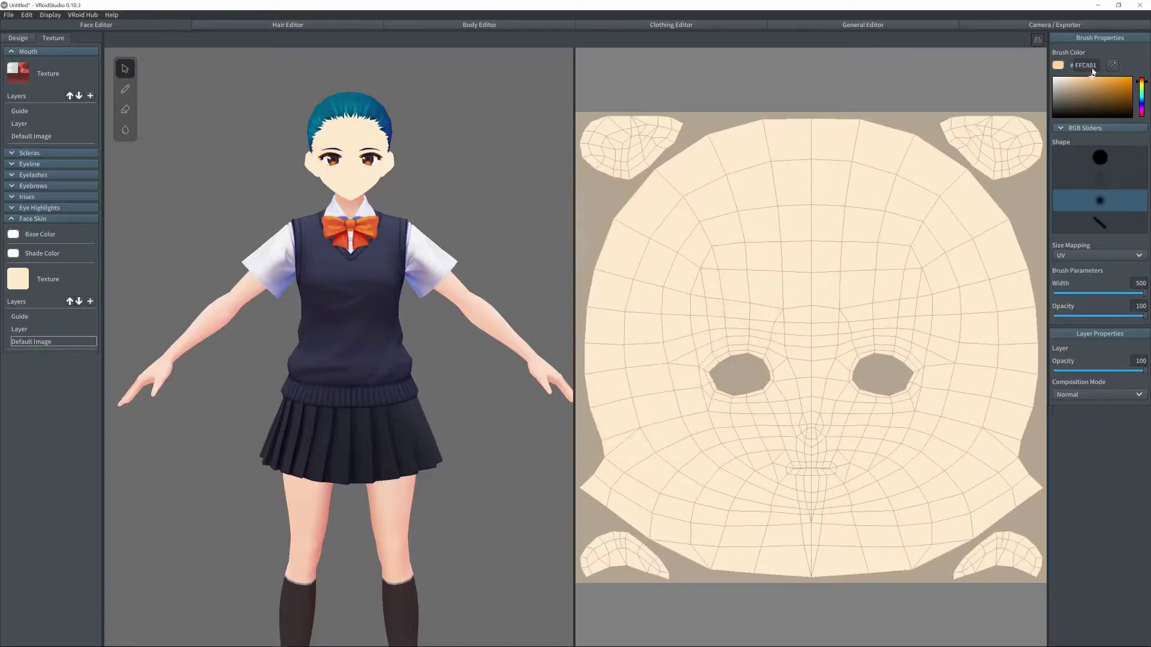
left_click(645, 325)
key("ctrl+z")
Shift the brush color to a more orange hue, and undo the test shading along the outer edge of the face
left_click(1141, 80)
left_click(1086, 78)
left_click(599, 332)
key("ctrl+z")
key("ctrl+z")
left_click_drag(607, 270, 599, 367)
key("ctrl+z")
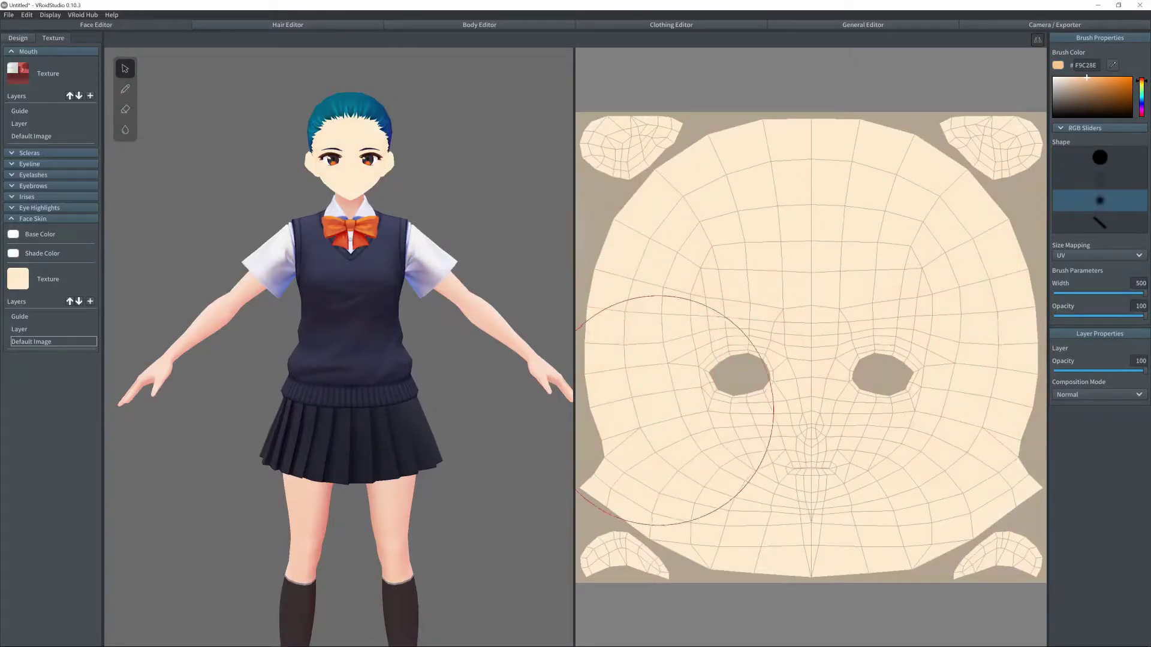
Lower the brush opacity to 43 and try soft shading strokes on the side of the face and forehead, undoing the unwanted ones
left_click_drag(1144, 316, 1093, 316)
left_click_drag(617, 354, 618, 407)
key("ctrl+z")
left_click(631, 379)
key("ctrl+z")
left_click(612, 379)
mouse_move(616, 292)
left_mouse_down()
mouse_move(623, 408)
mouse_move(720, 171)
left_mouse_up()
key("ctrl+z")
left_click(650, 383)
left_click(636, 234)
key("ctrl+z")
key("ctrl+z")
Shade the forehead and sides of the face with #FFD0A5, and undo the oversized stroke across the chin
left_click(1081, 77)
left_click(779, 227)
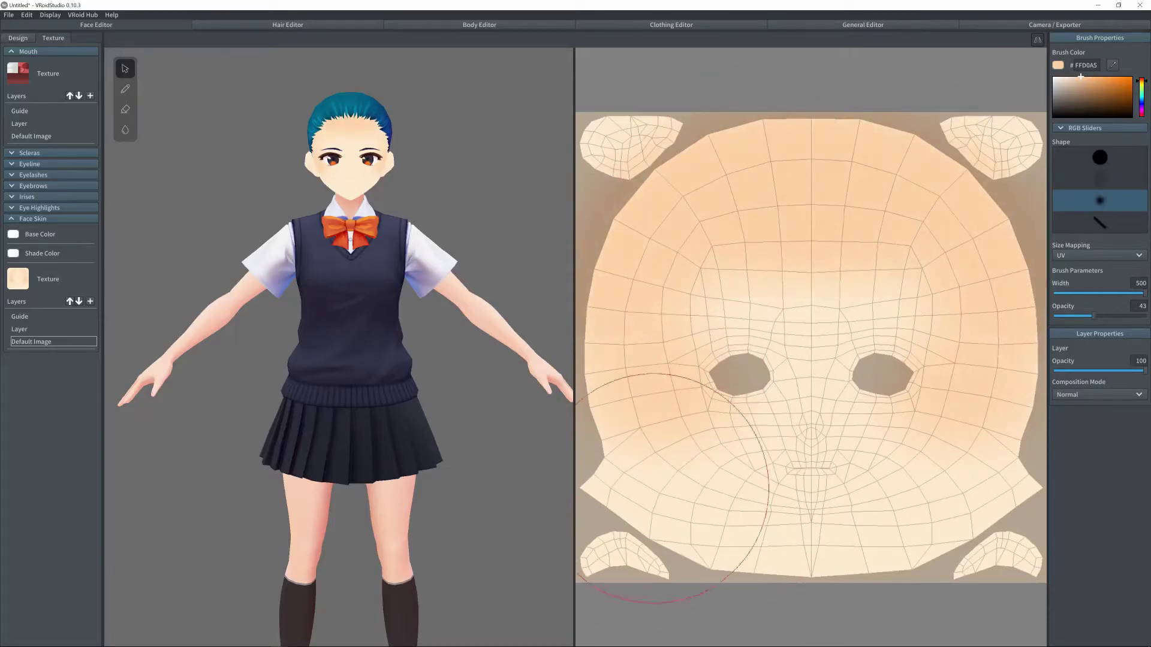
left_click_drag(839, 549, 923, 528)
key("ctrl+z")
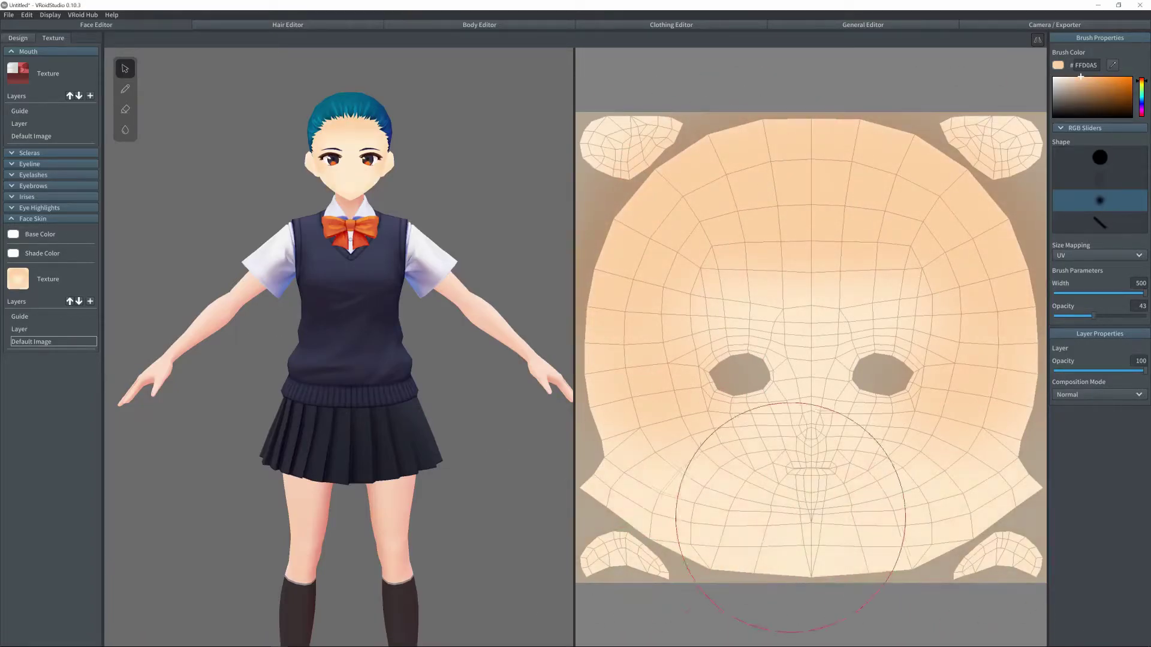
Reduce the brush width to 68, shade the area below the jawline, and check the face on the model
left_click_drag(1144, 293, 1116, 293)
mouse_move(992, 510)
left_mouse_down()
mouse_move(773, 542)
mouse_move(971, 510)
mouse_move(858, 540)
left_mouse_up()
right_click_drag(348, 367, 414, 359)
right_click_drag(511, 431, 378, 383)
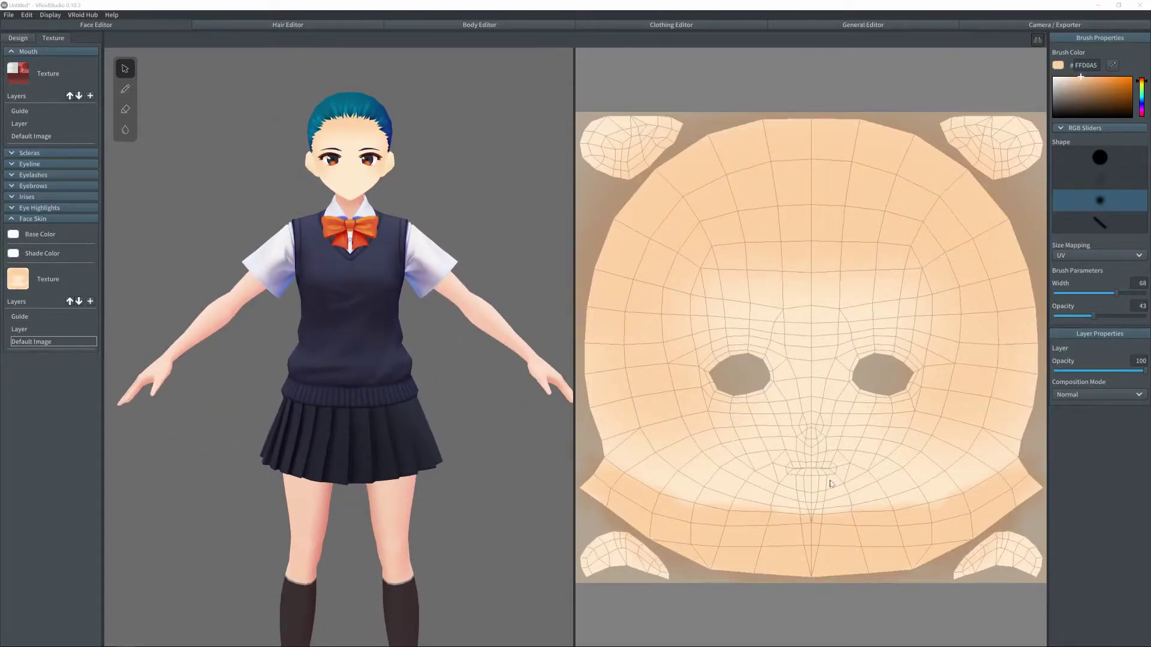
scroll(478, 213, "up", 2)
scroll(807, 391, "up", 4)
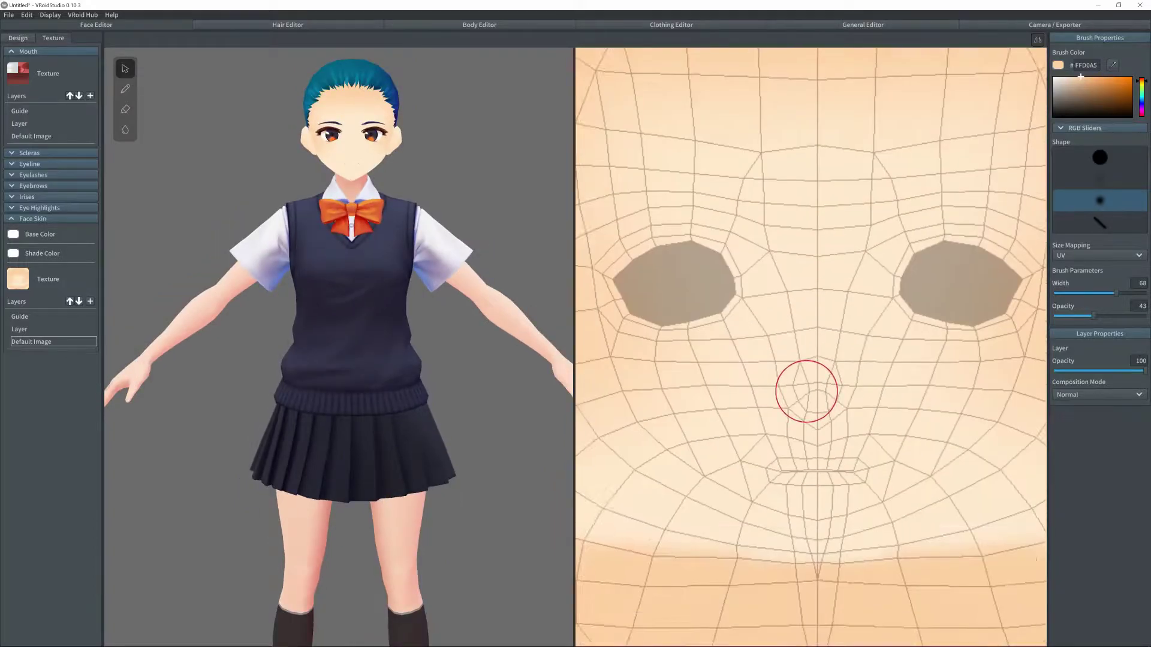
Dab soft #FFD0A5 shading onto the upper corner of the light face area beside the forehead
scroll(806, 391, "down", 5)
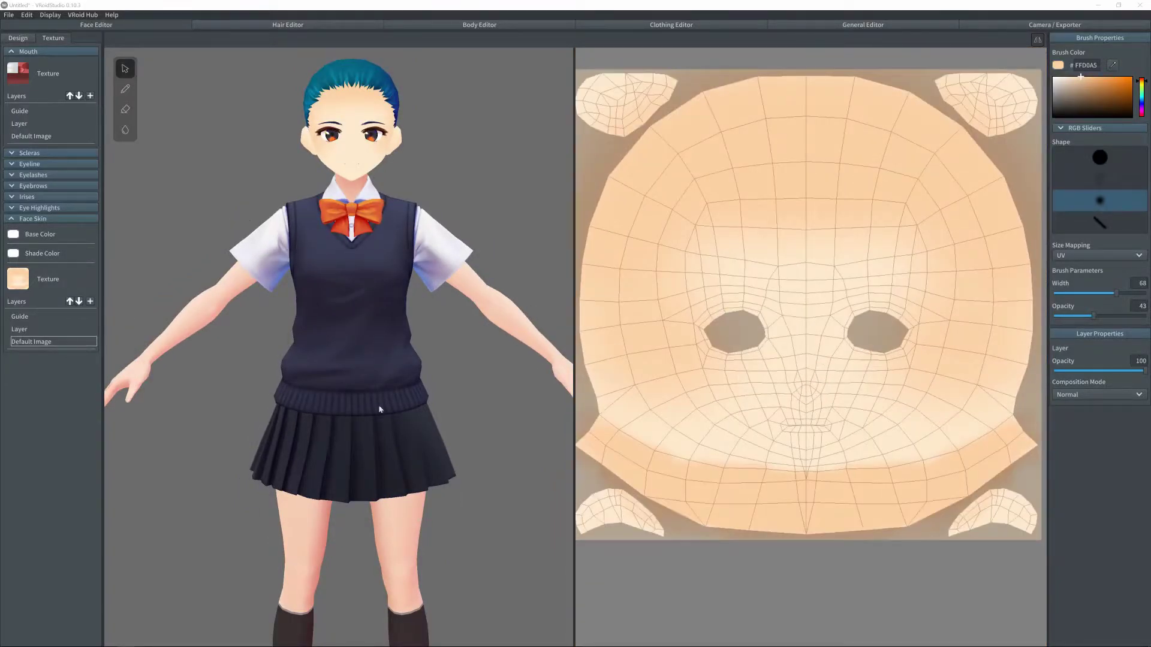
left_click(690, 252)
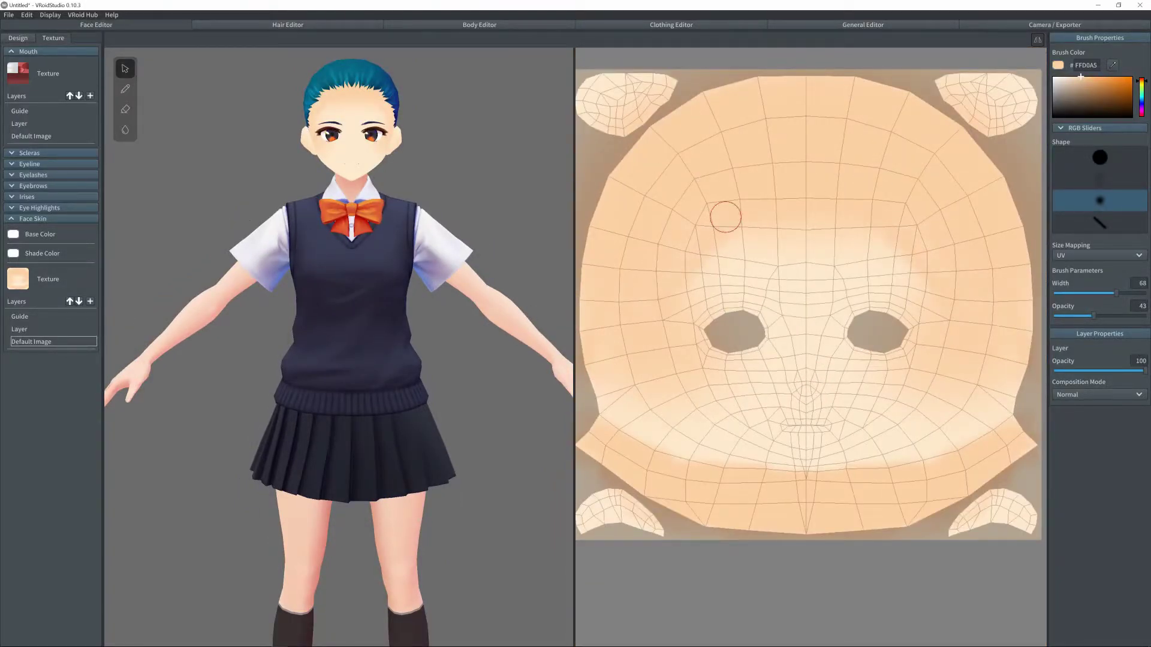
Paint two small nostril marks with the hard round brush at width 5 and opacity 100, undoing the unwanted strokes
left_click(1083, 159)
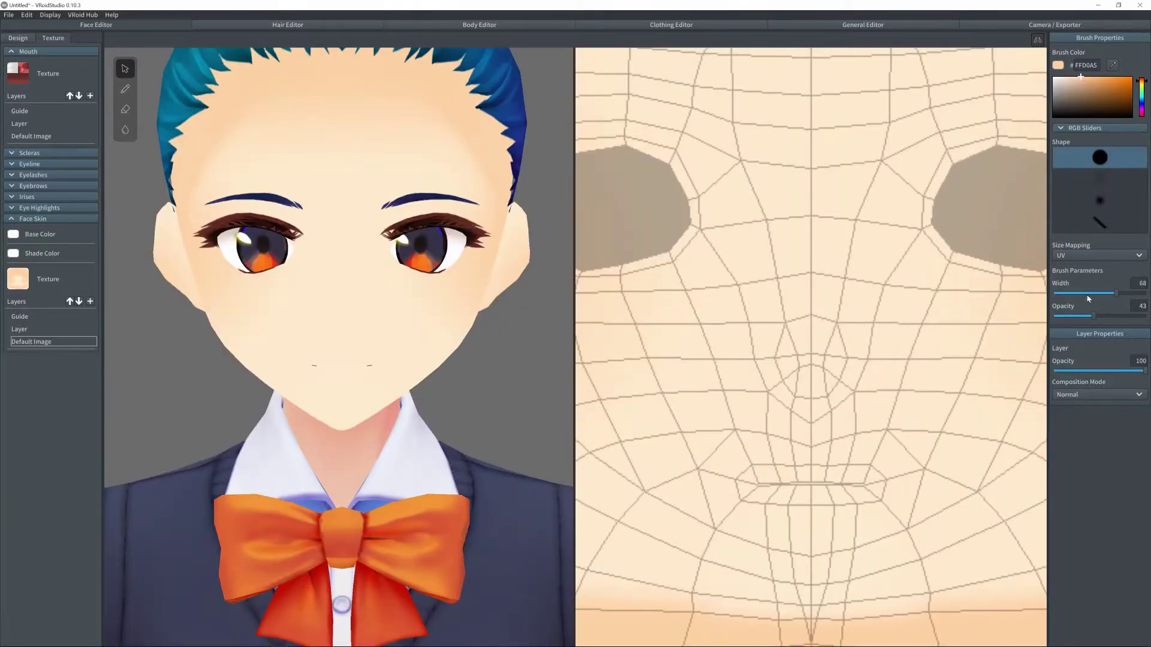
mouse_move(1087, 293)
left_mouse_down()
mouse_move(1038, 297)
mouse_move(1146, 317)
left_mouse_up()
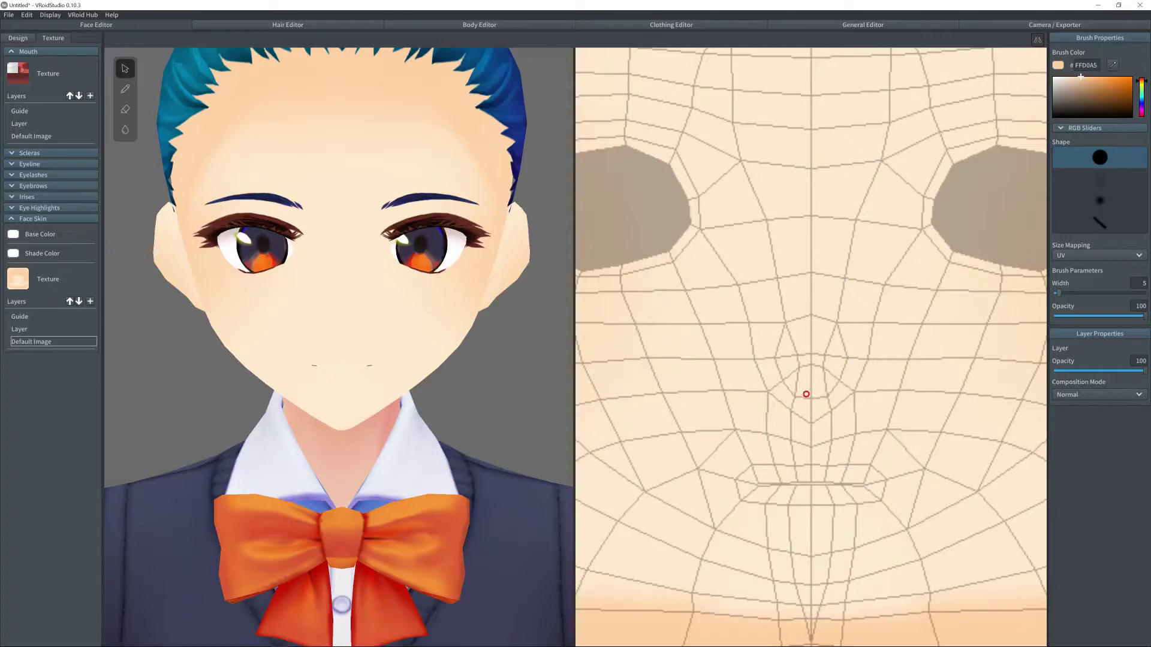
left_click_drag(795, 397, 818, 396)
key("ctrl+z")
key("ctrl+y")
key("ctrl+z")
key("ctrl+z")
left_click(801, 400)
mouse_move(305, 308)
right_mouse_down()
mouse_move(447, 312)
mouse_move(257, 323)
mouse_move(306, 303)
right_mouse_up()
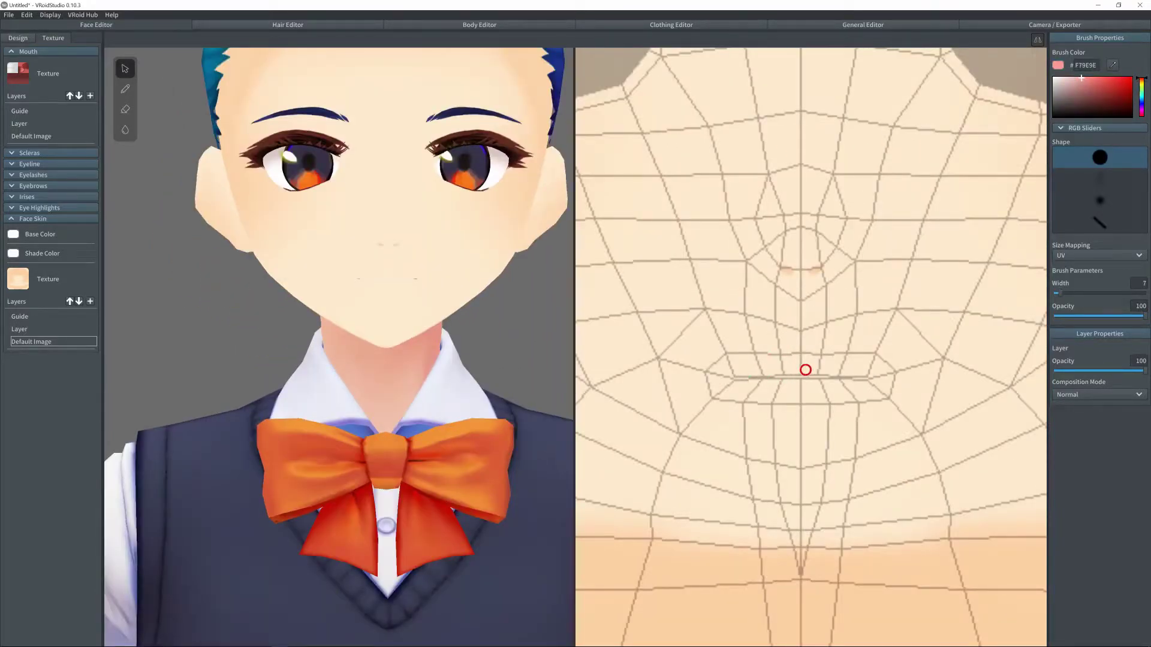
Paint the upper and lower lips in #F79E9E with the hard round brush at width 7 and opacity 100
mouse_move(805, 370)
left_mouse_down()
mouse_move(736, 377)
mouse_move(804, 380)
mouse_move(761, 373)
mouse_move(788, 370)
left_mouse_up()
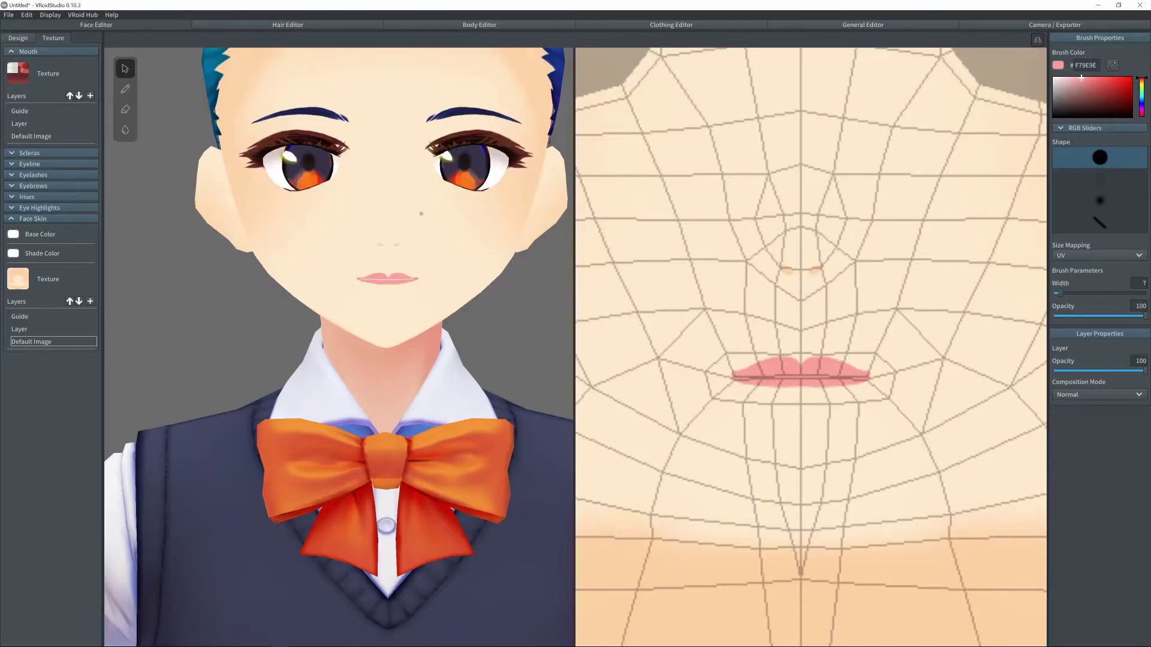
scroll(829, 256, "down", 3)
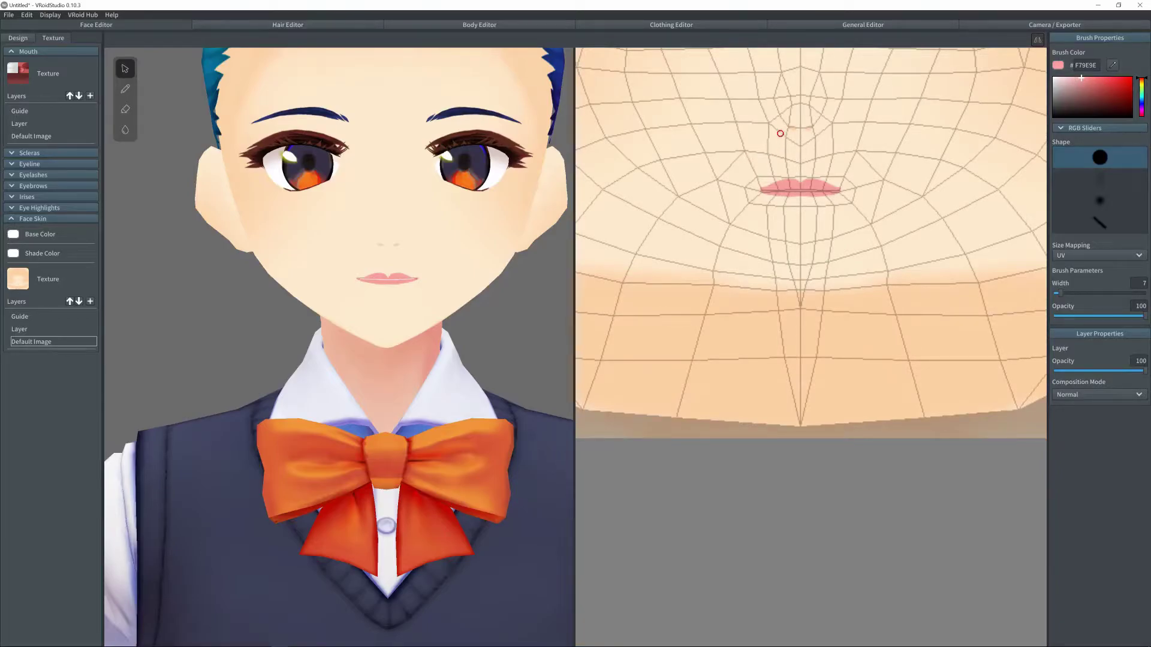
scroll(780, 134, "down", 2)
middle_click_drag(777, 146, 765, 447)
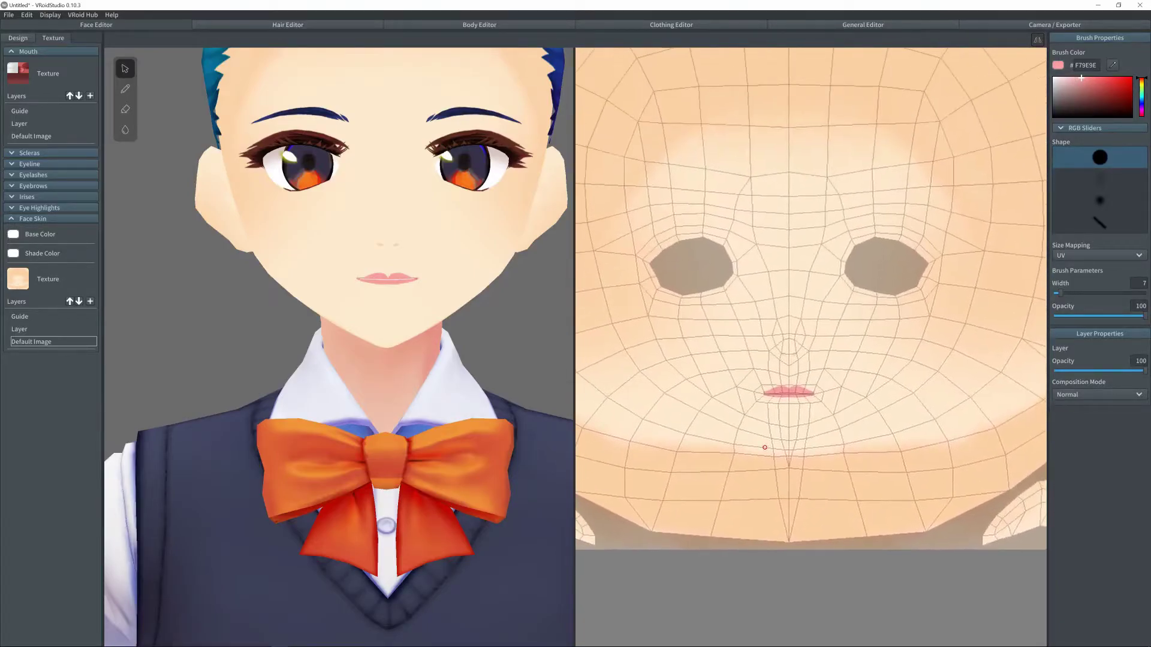
scroll(745, 419, "down", 5)
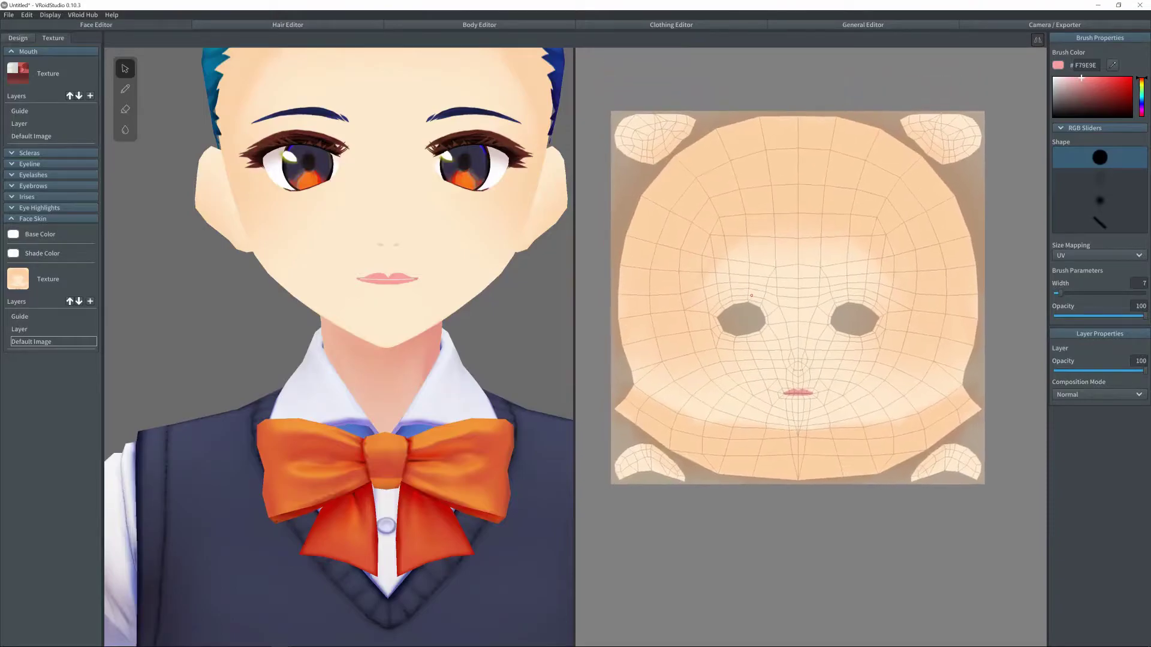
middle_click_drag(752, 296, 747, 305)
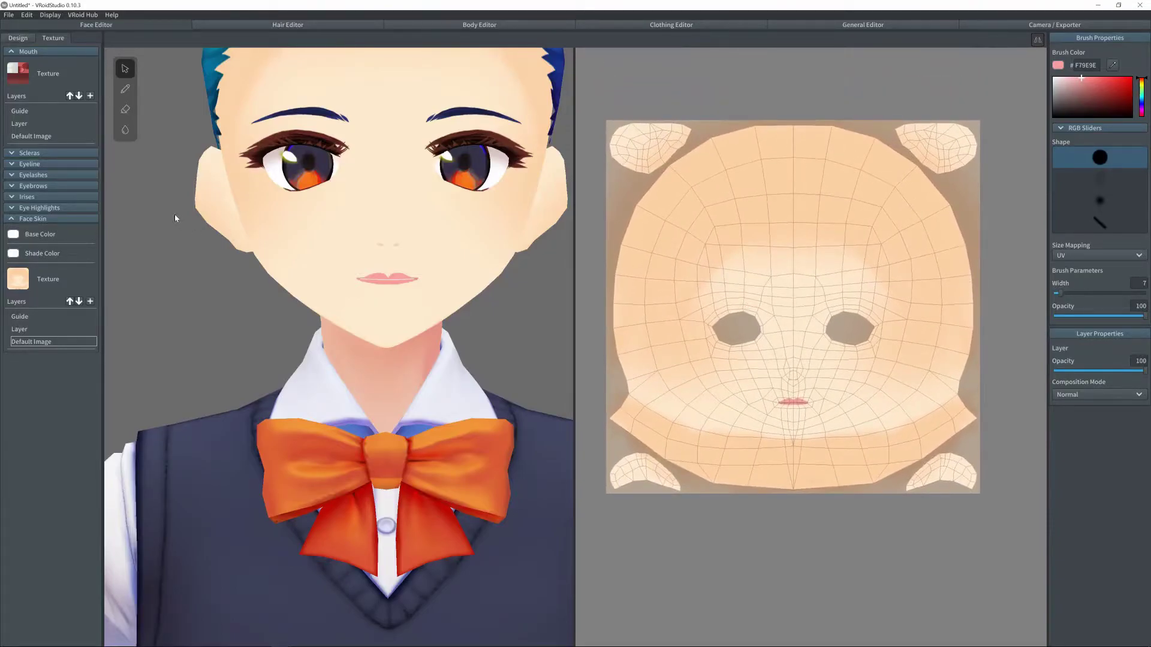
Highlight the lower lip in #FFC7C7 with the soft brush at width 8 and opacity 50, and check the face on the model
scroll(788, 336, "up", 6)
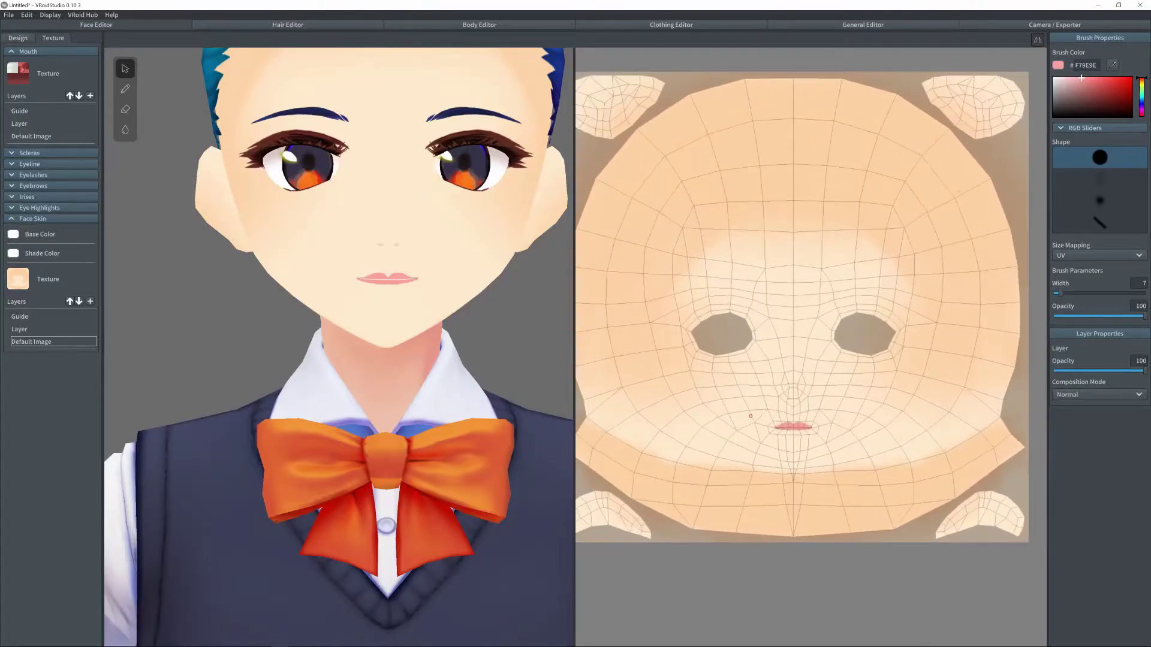
scroll(779, 412, "up", 2)
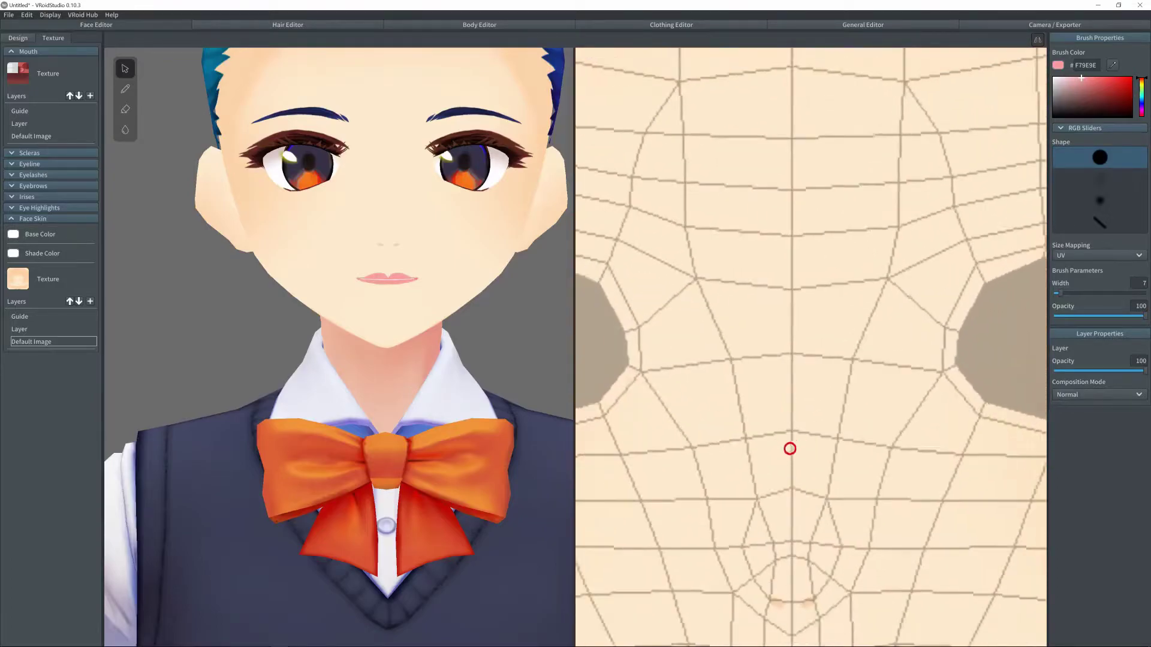
scroll(777, 442, "down", 3)
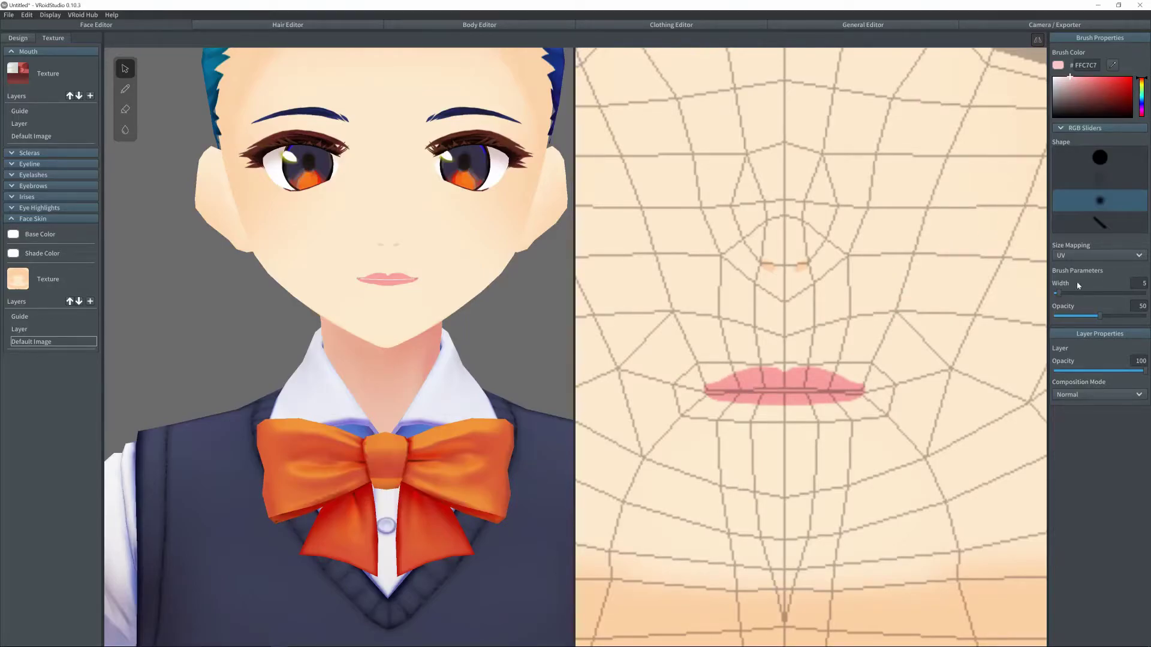
left_click(1063, 294)
scroll(438, 383, "up", 3)
middle_click_drag(387, 267, 305, 486)
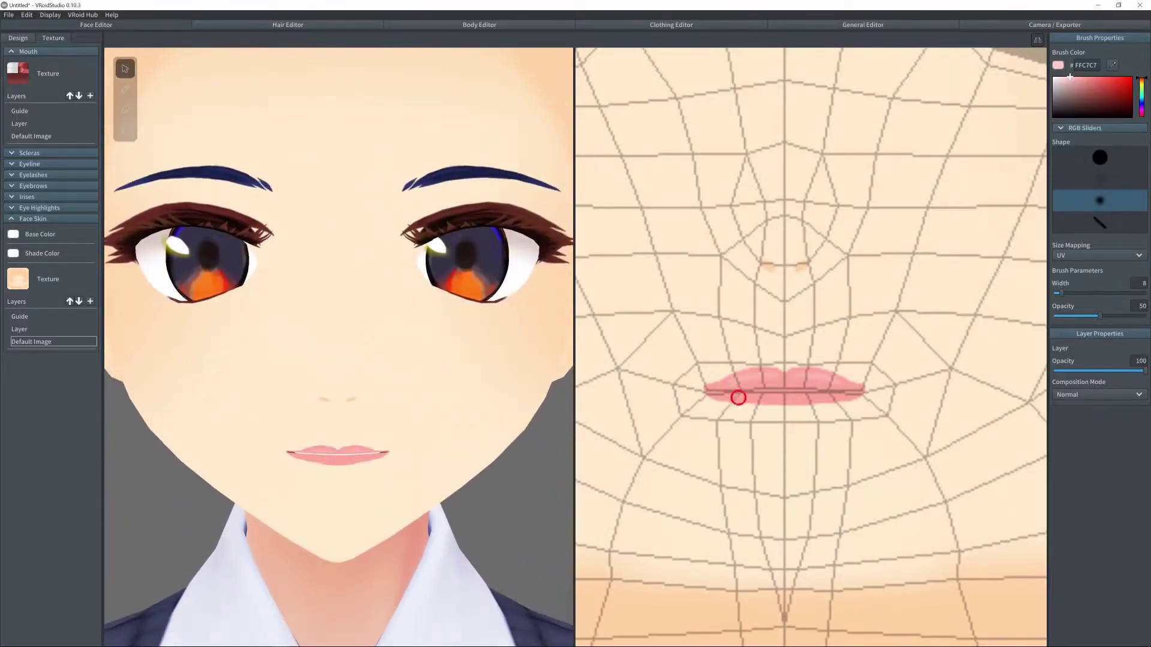
left_click_drag(738, 399, 834, 401)
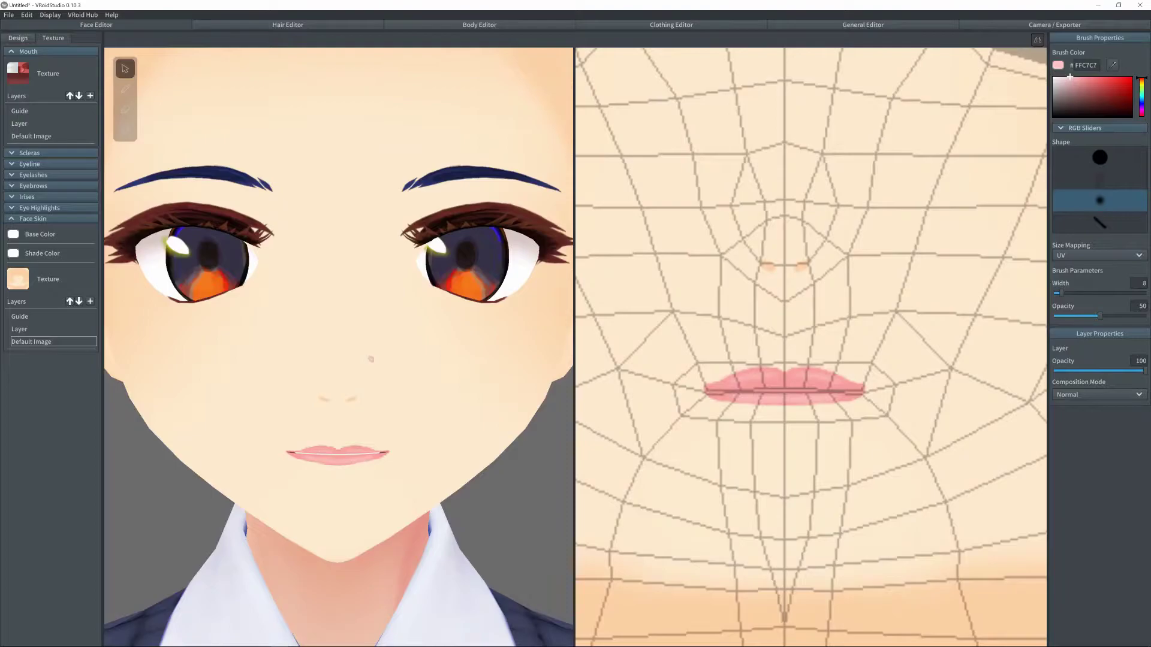
scroll(370, 359, "down", 5)
scroll(339, 360, "down", 5)
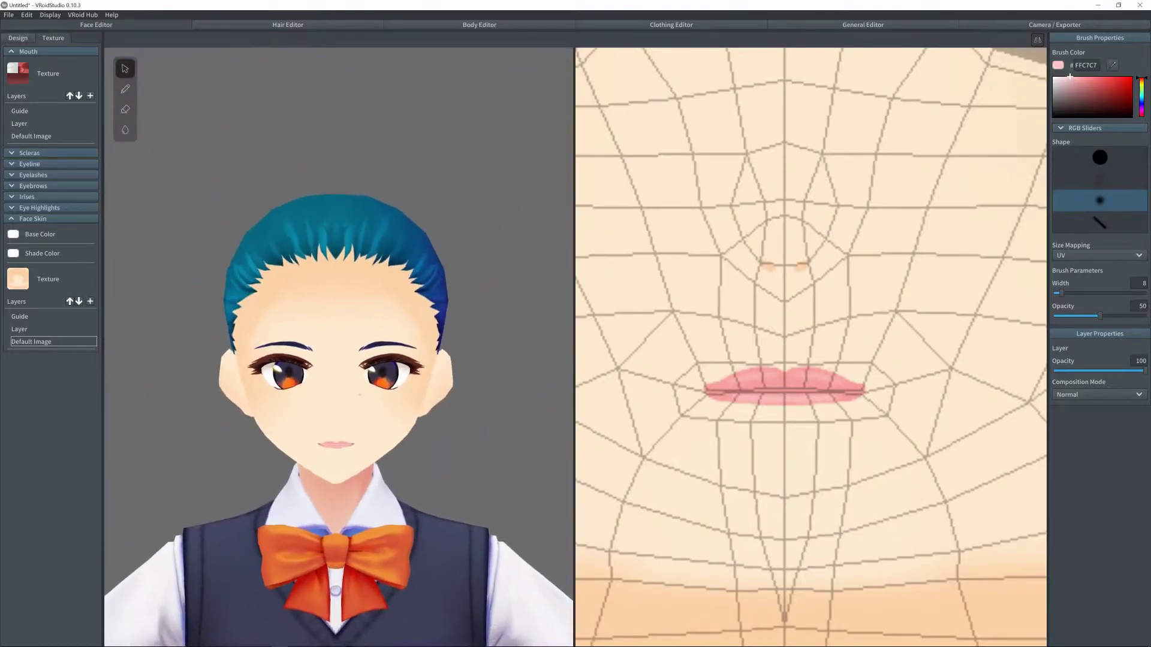
middle_click_drag(357, 364, 351, 264)
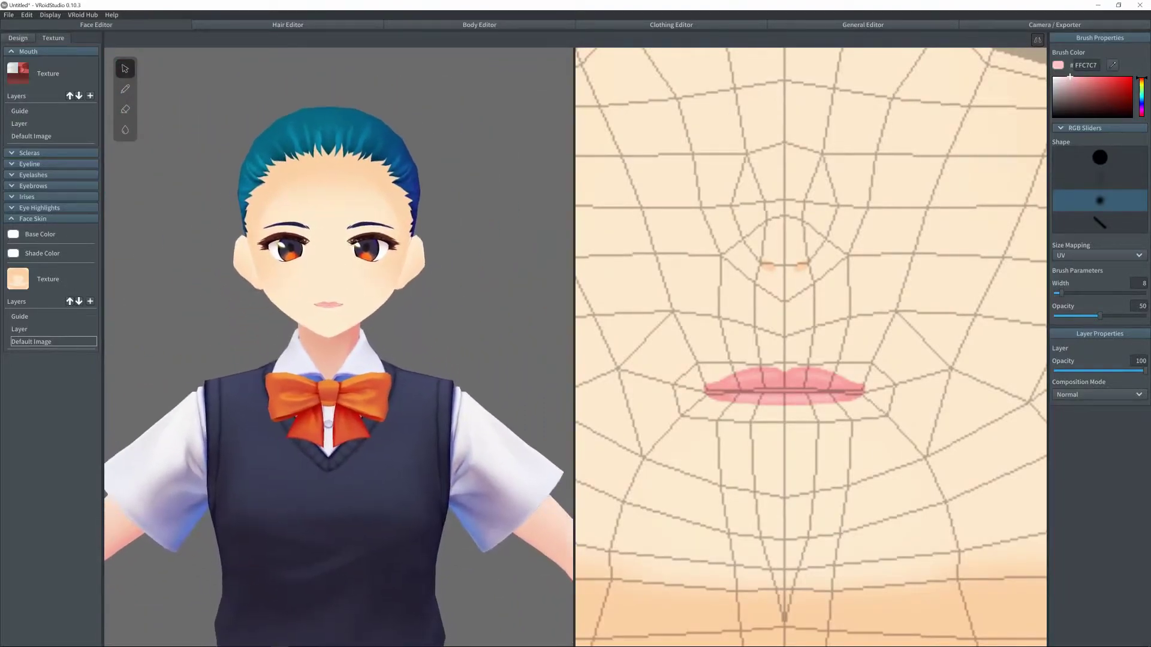
scroll(364, 319, "up", 3)
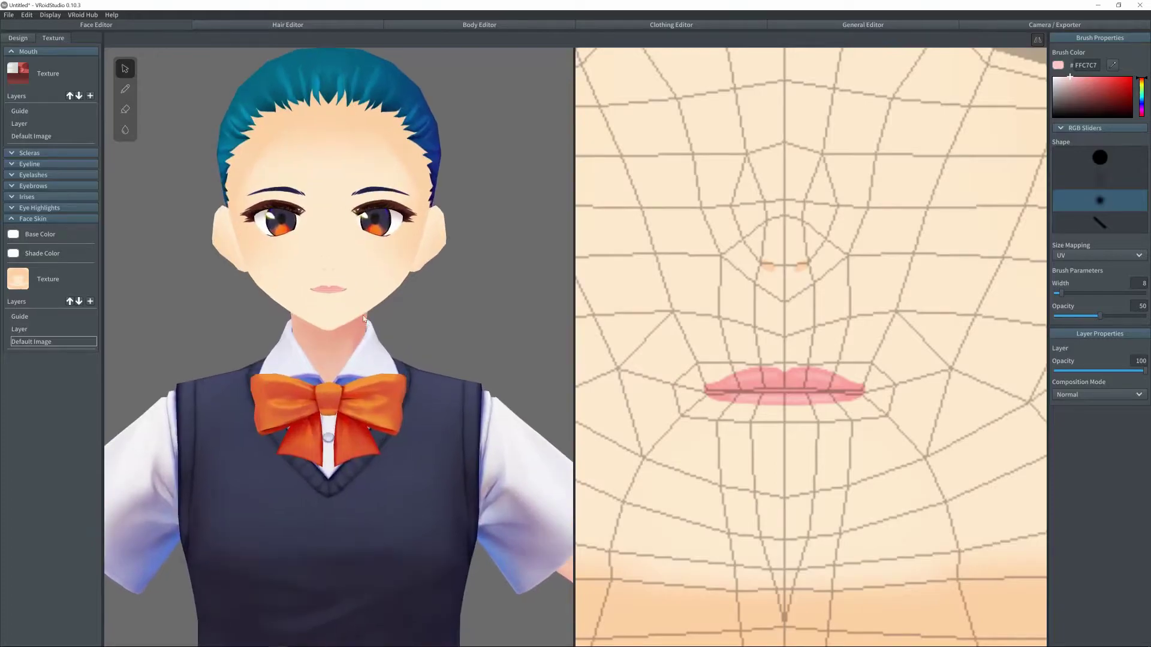
Paint over the shading on both scleras in #FFFFFF with the soft brush at width 100 and opacity 50
left_click(11, 152)
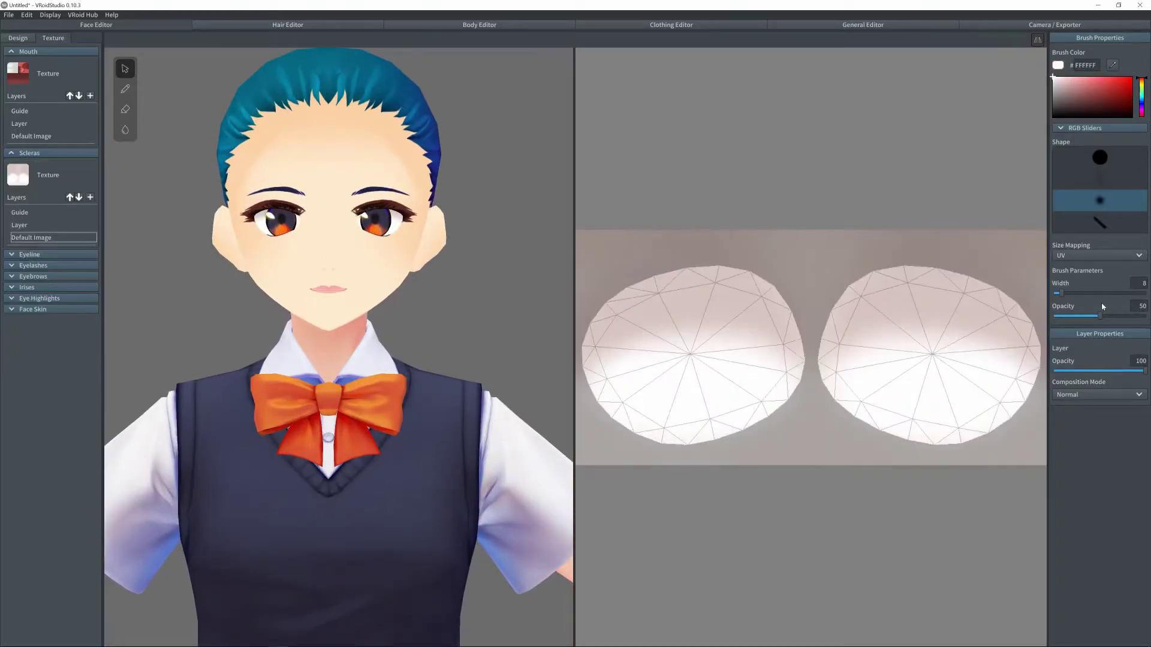
left_click_drag(1078, 293, 1147, 293)
mouse_move(707, 304)
left_mouse_down()
mouse_move(771, 286)
mouse_move(641, 272)
mouse_move(714, 290)
mouse_move(800, 348)
mouse_move(653, 388)
mouse_move(579, 345)
mouse_move(483, 336)
left_mouse_up()
mouse_move(584, 358)
left_mouse_down()
mouse_move(599, 336)
mouse_move(622, 352)
mouse_move(745, 308)
mouse_move(800, 311)
mouse_move(797, 302)
mouse_move(935, 286)
left_mouse_up()
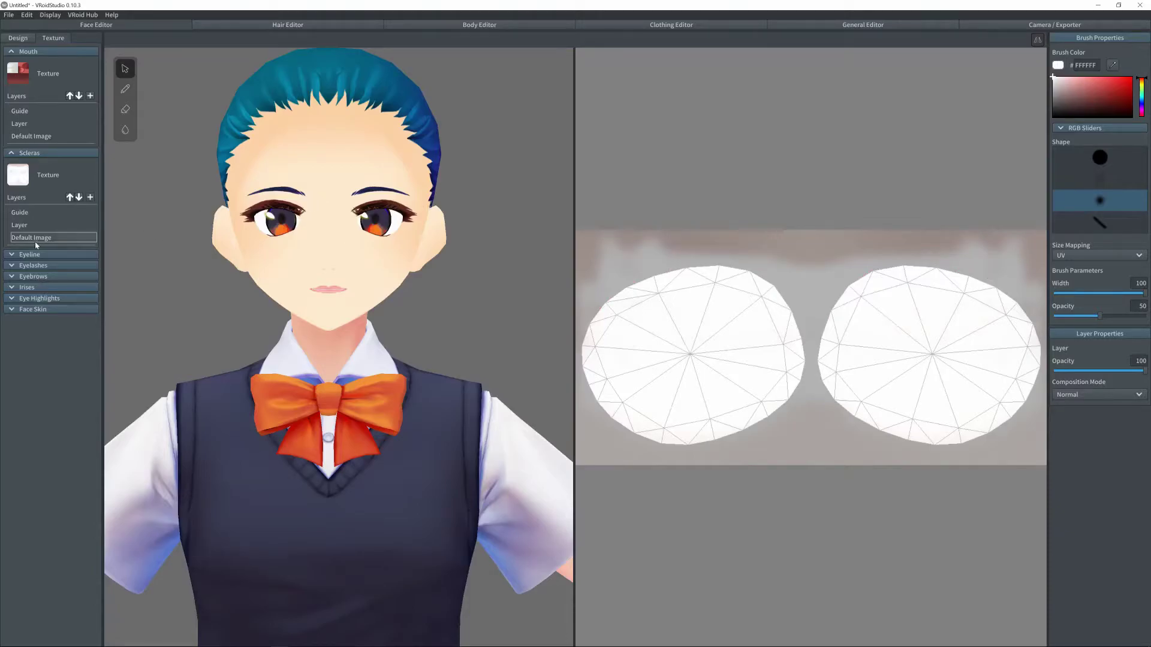
left_click(36, 153)
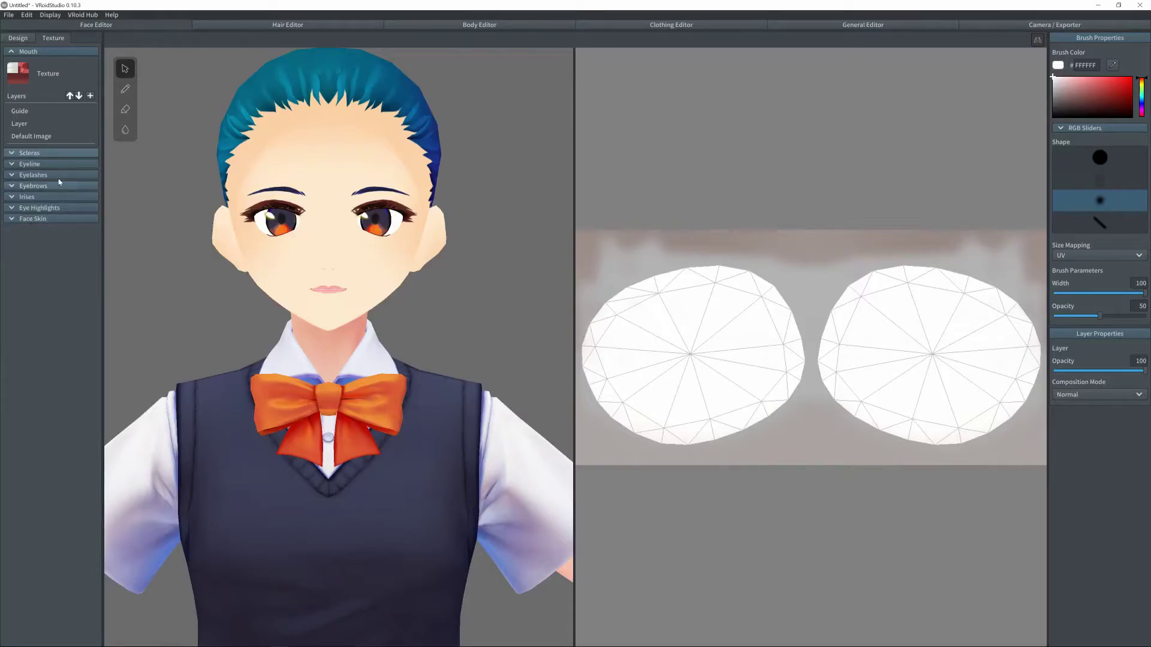
Remove the Default Image layer from the Eye Highlights texture
left_click(53, 207)
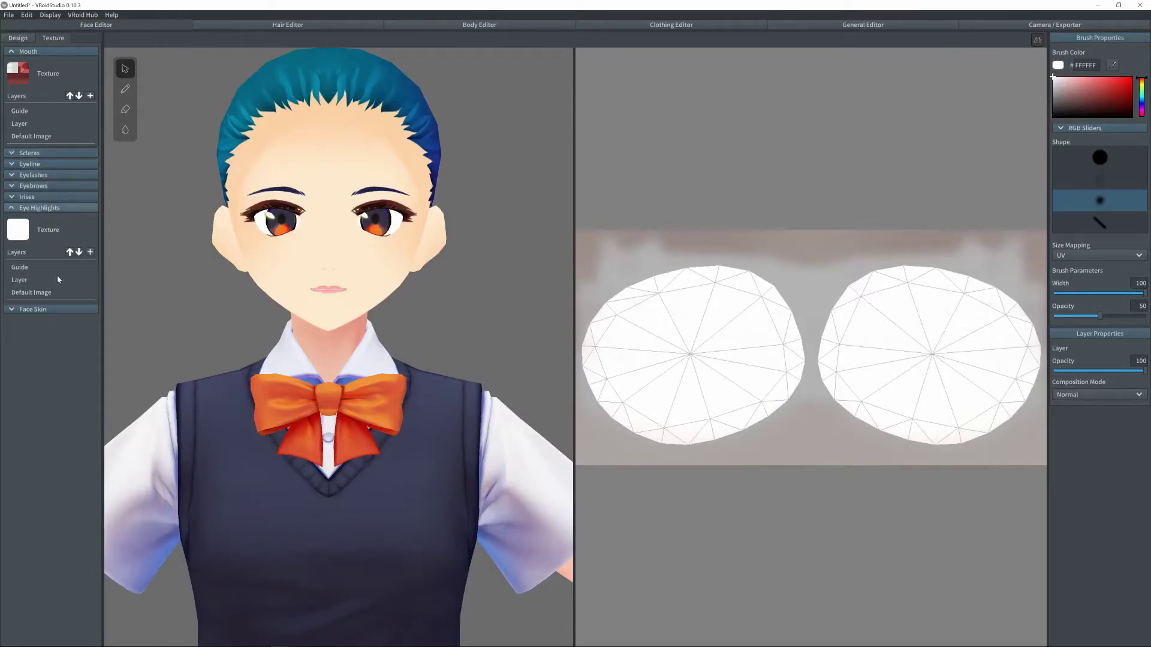
left_click(30, 293)
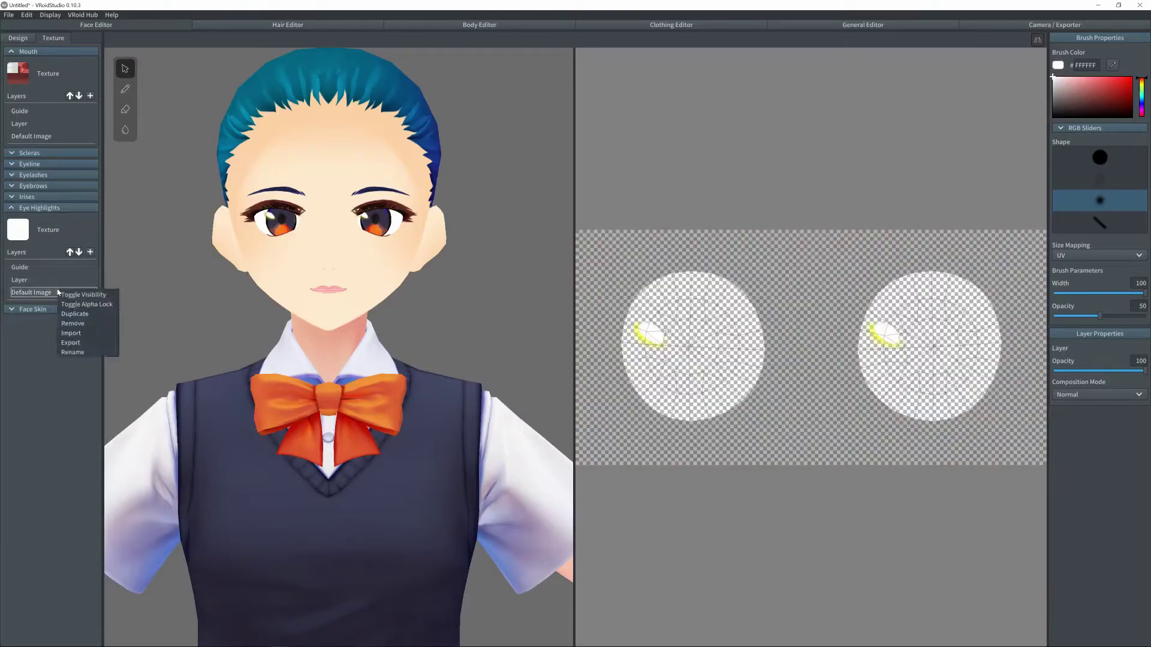
left_click(78, 324)
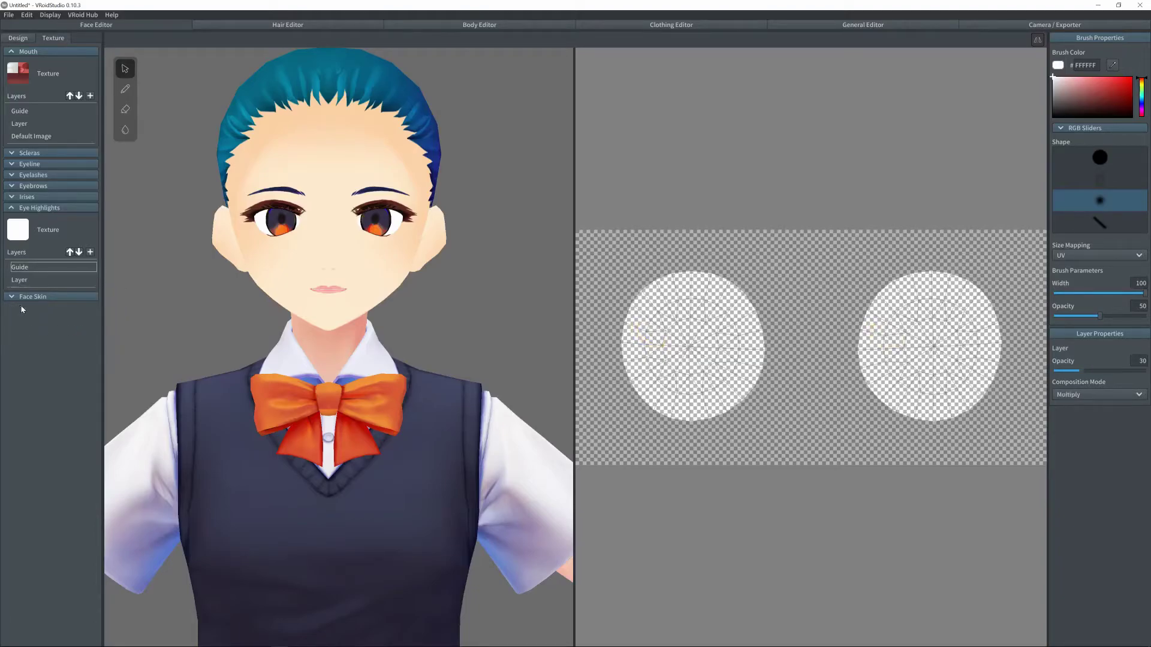
left_click(55, 210)
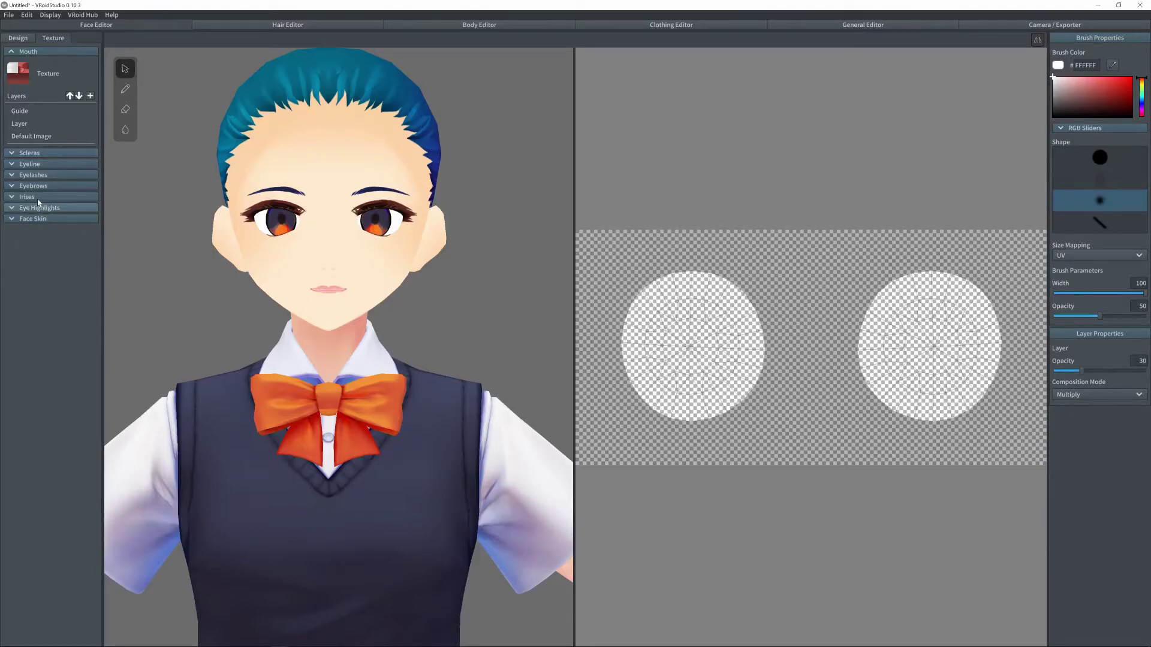
Cover the iris and pupil on the Irises' Default Image layer with #0D5BB2 using the hard round brush at width 100, undoing unwanted strokes
left_click(37, 196)
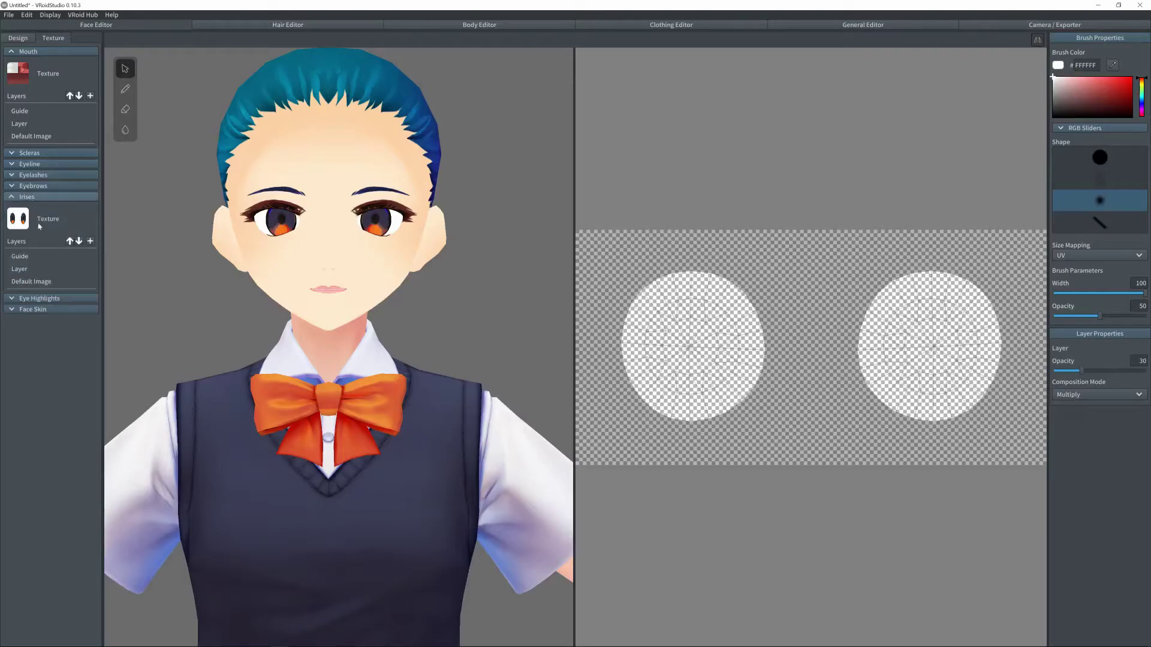
left_click(38, 282)
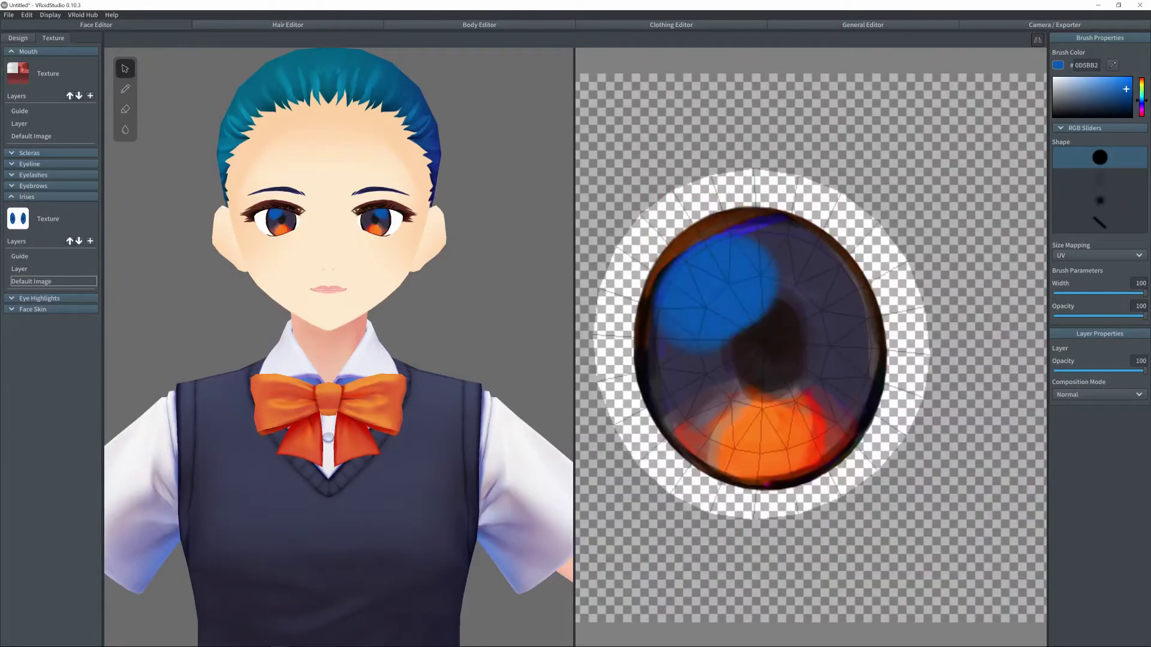
left_click_drag(705, 298, 690, 353)
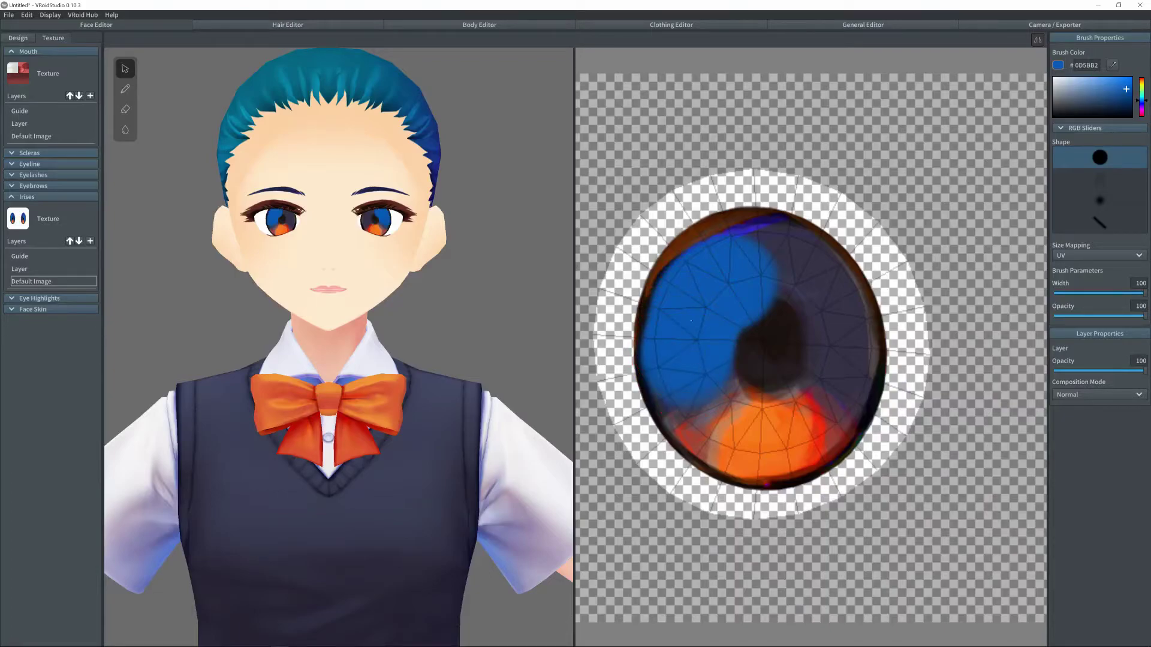
key("ctrl+z")
left_click_drag(676, 299, 682, 332)
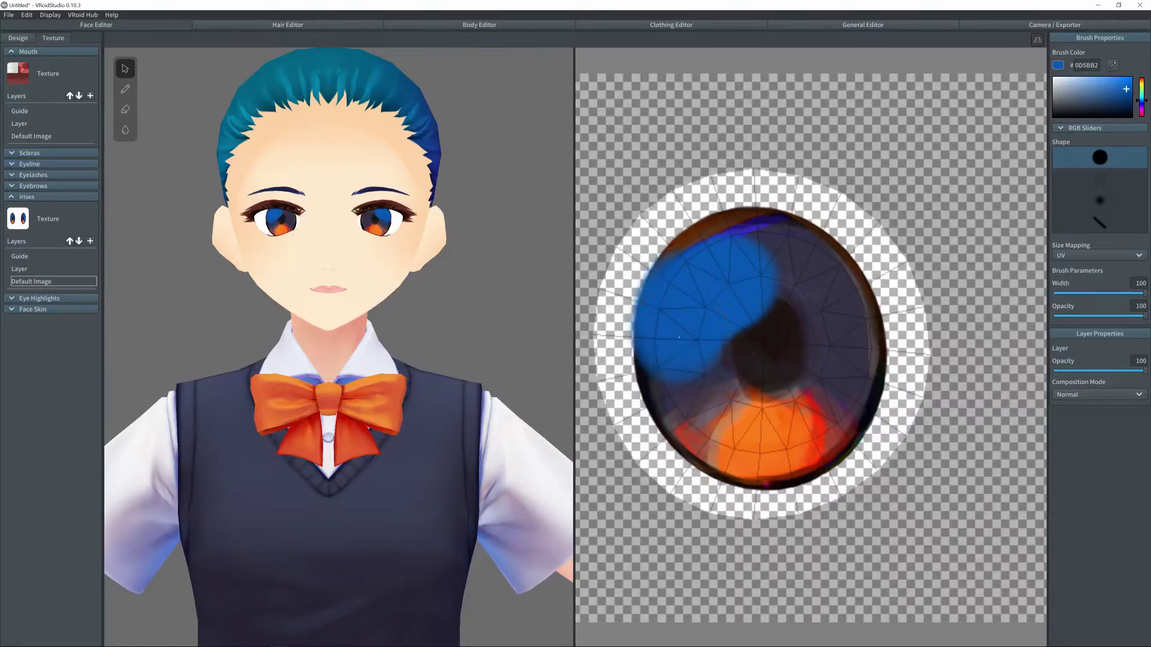
key("ctrl+z")
key("ctrl+z")
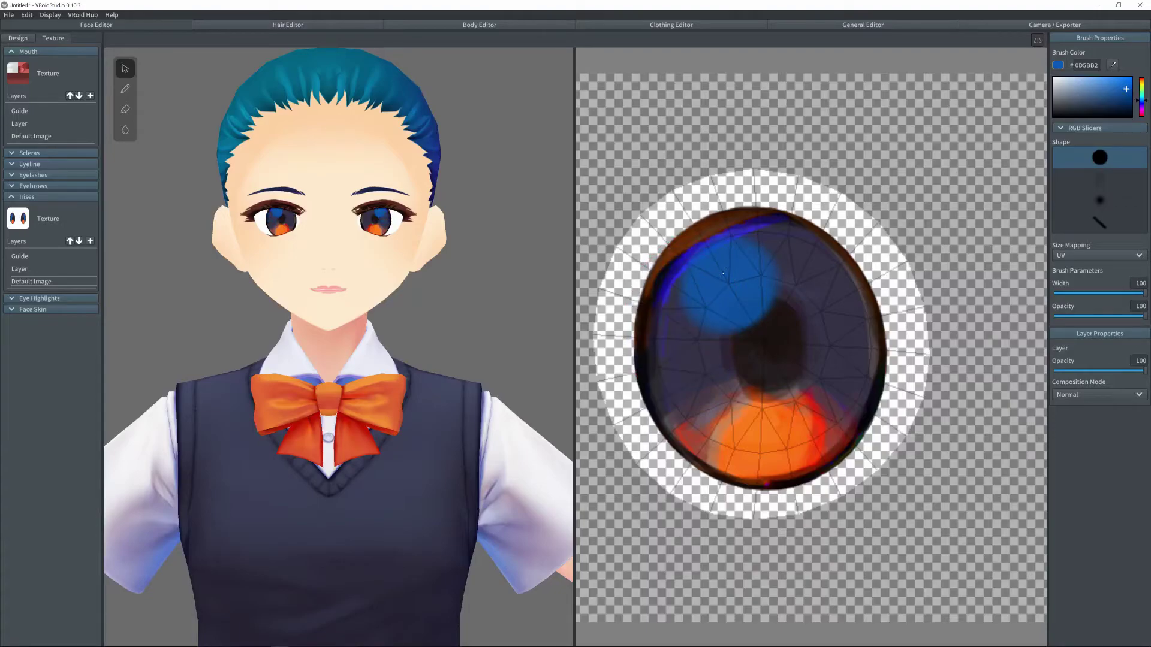
mouse_move(734, 267)
left_mouse_down()
mouse_move(701, 304)
mouse_move(700, 336)
left_mouse_up()
mouse_move(666, 372)
left_mouse_down()
mouse_move(689, 366)
mouse_move(732, 438)
mouse_move(755, 444)
mouse_move(741, 426)
mouse_move(773, 461)
mouse_move(817, 378)
mouse_move(857, 408)
mouse_move(845, 450)
mouse_move(852, 419)
mouse_move(824, 340)
mouse_move(782, 314)
mouse_move(801, 293)
mouse_move(786, 273)
left_mouse_up()
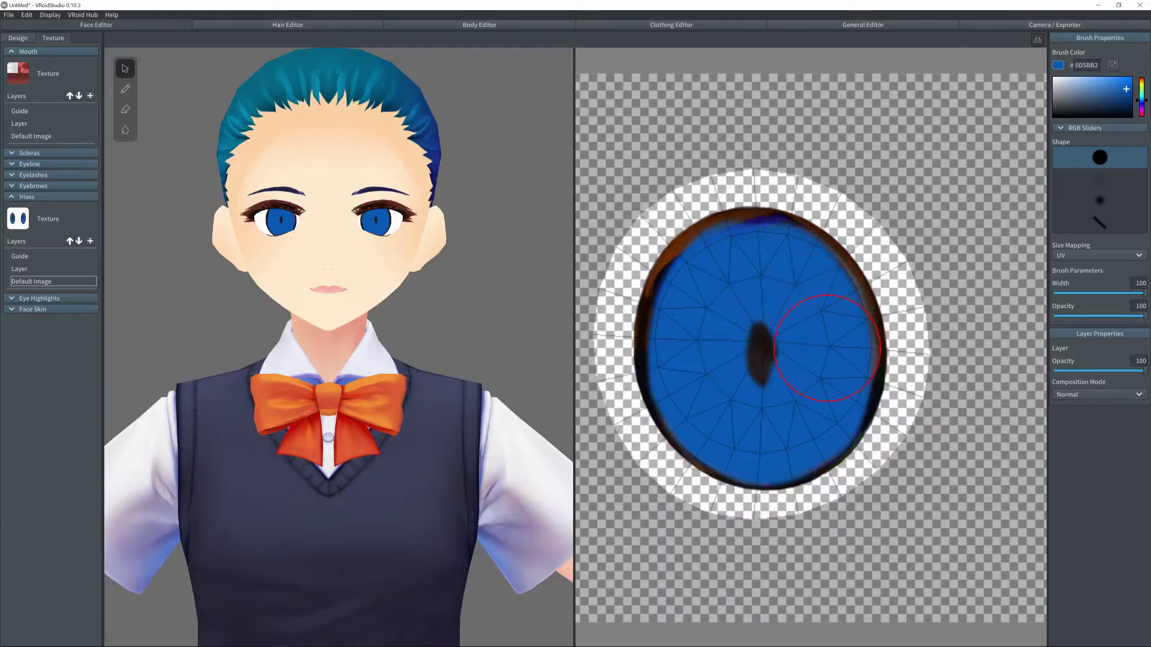
left_click_drag(823, 359, 765, 379)
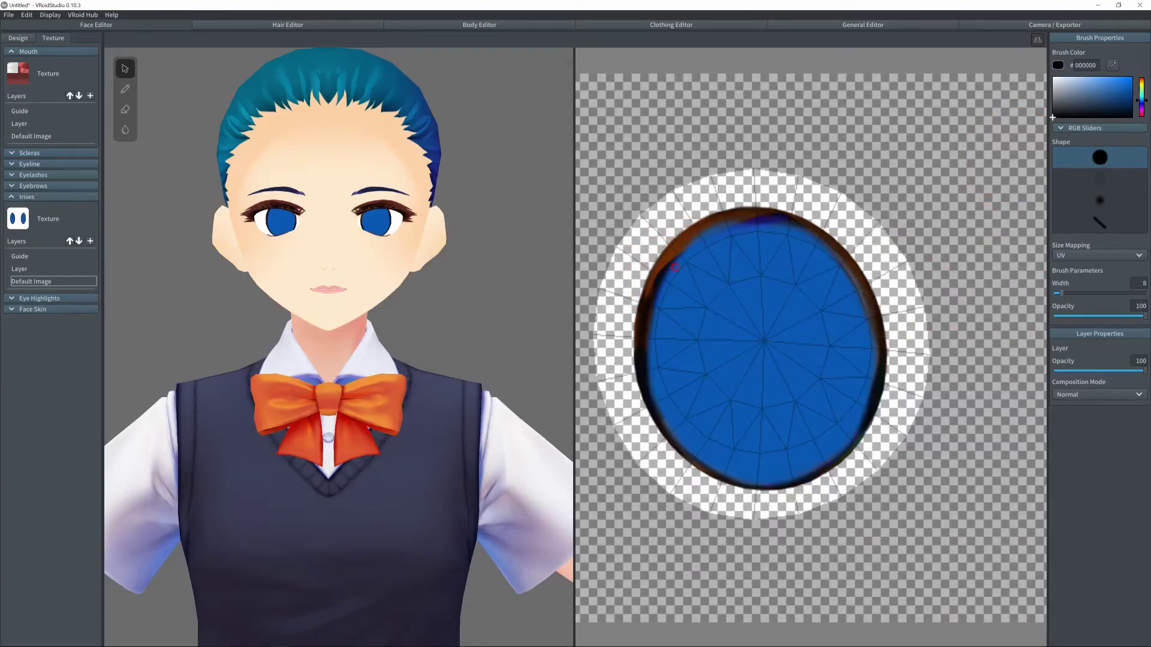
Try tracing the brown rim of the iris in #000000 with the hard round brush at width 8
left_click_drag(720, 223, 667, 261)
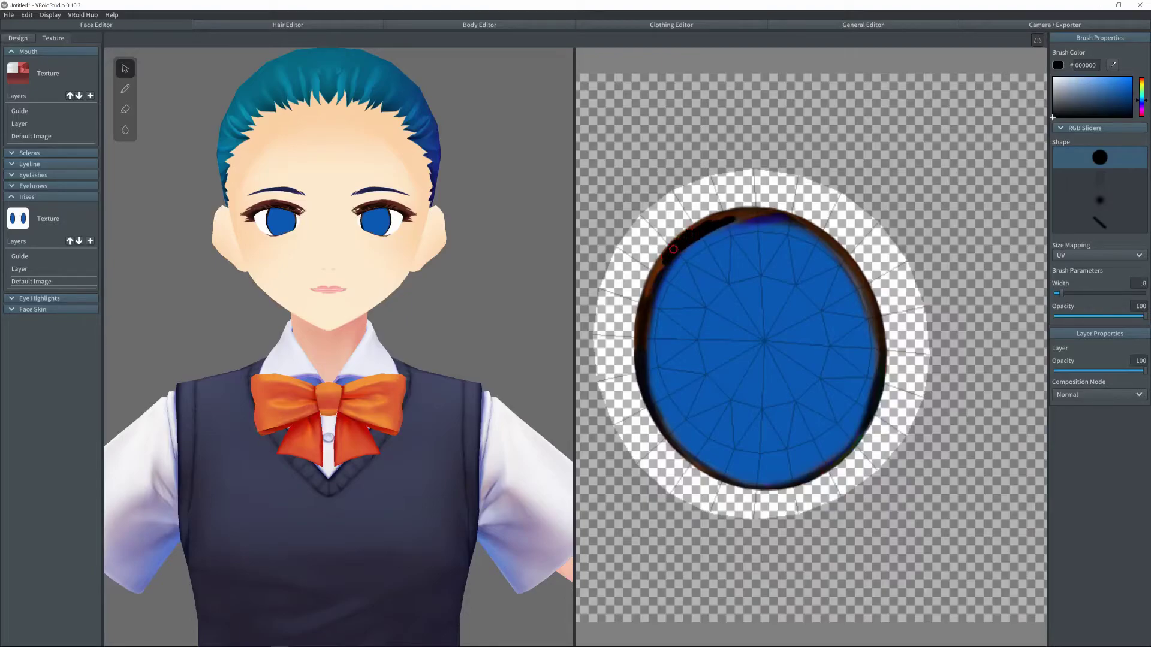
left_click_drag(668, 254, 648, 286)
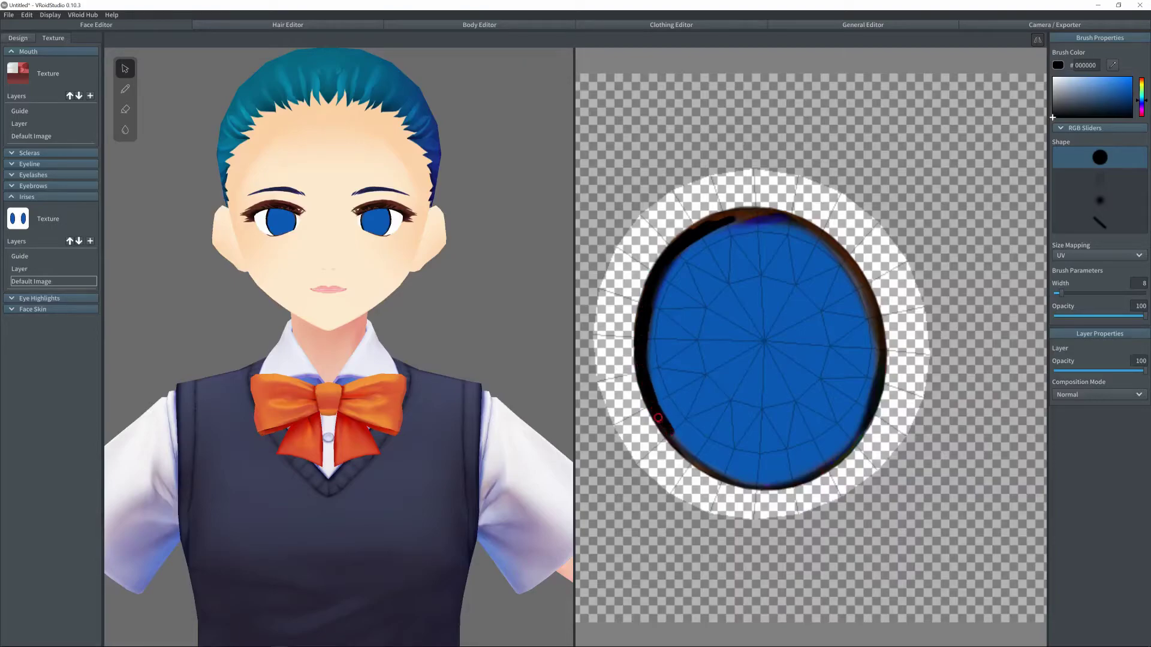
left_click_drag(658, 418, 679, 444)
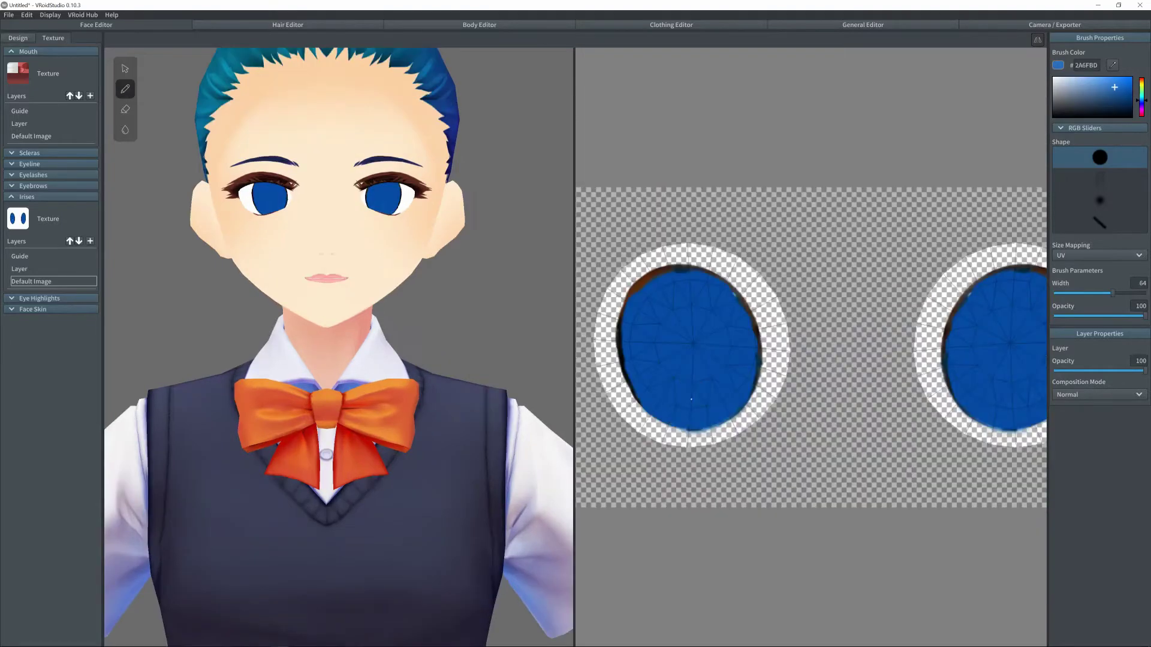
Paint overlapping circles in increasingly lighter blues at the bottom of the iris with the hard round brush, starting from #2A6FBD
left_click(689, 389)
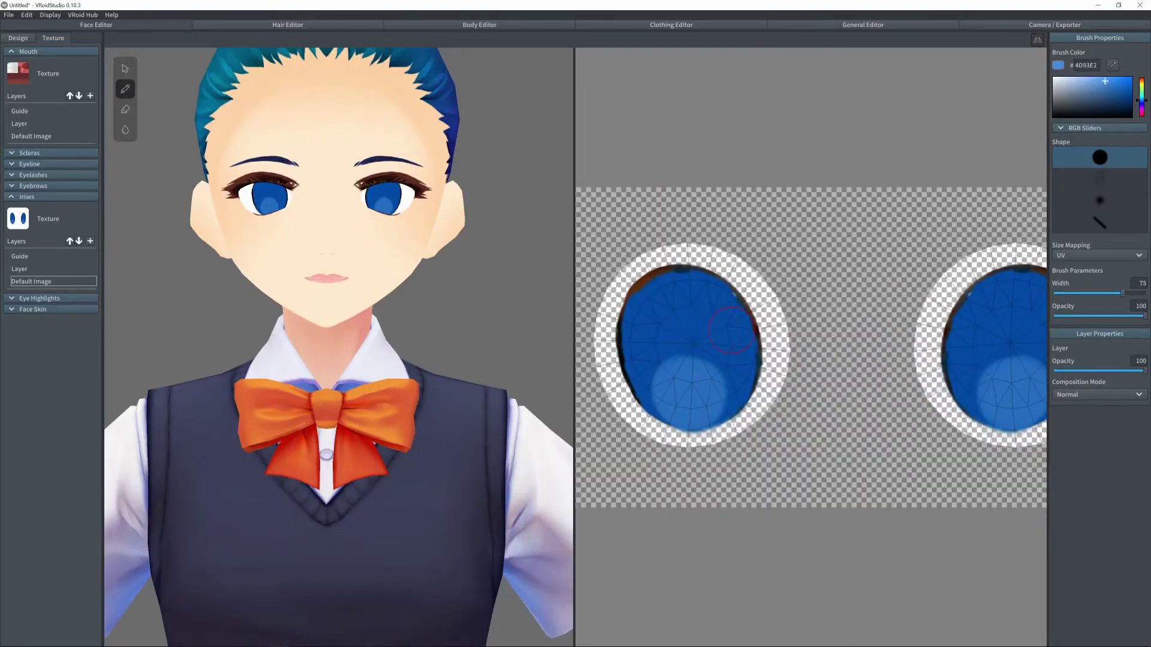
left_click(688, 402)
left_click(1094, 78)
left_click_drag(683, 405, 688, 413)
key("ctrl+z")
left_click(684, 407)
Cover the upper middle of the iris glow with #004CA2 using the hard round brush at width 77, leaving a crescent and undoing unwanted strokes
left_click(687, 335, "alt")
left_click_drag(687, 370, 684, 349)
key("ctrl+z")
left_click_drag(1100, 294, 1141, 293)
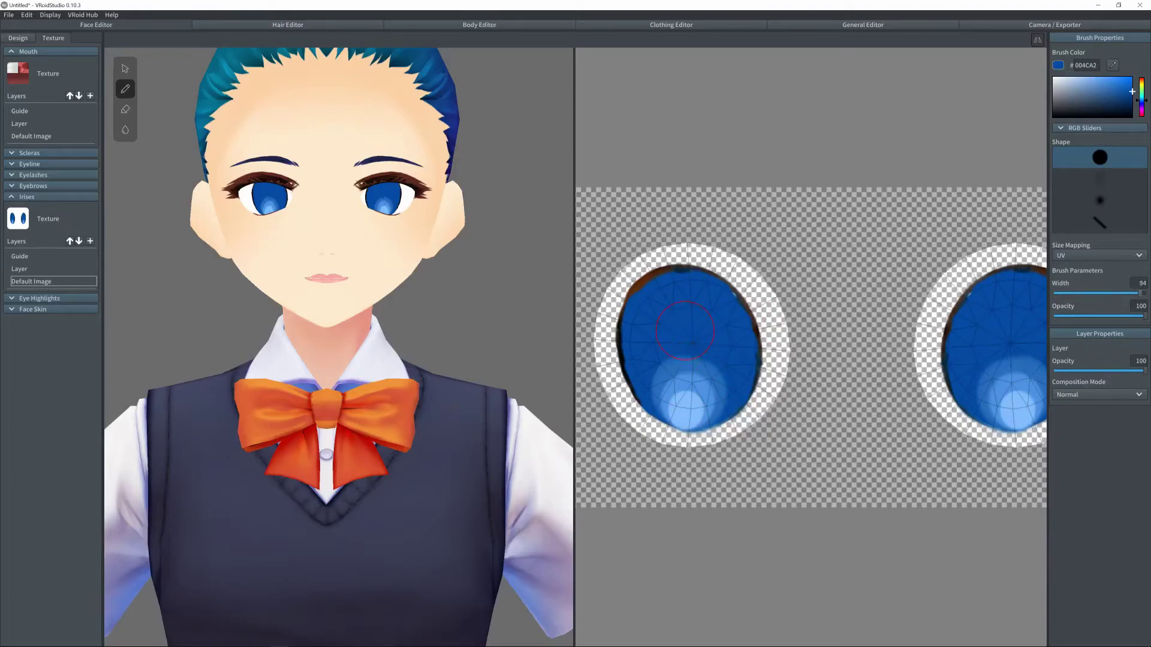
mouse_move(688, 354)
left_mouse_down()
mouse_move(686, 401)
mouse_move(695, 375)
mouse_move(692, 387)
left_mouse_up()
key("ctrl+z")
key("ctrl+z")
key("ctrl+z")
left_click(690, 393, "alt")
left_click(1124, 294)
left_click(1112, 81)
left_click(704, 296, "alt")
key("ctrl+z")
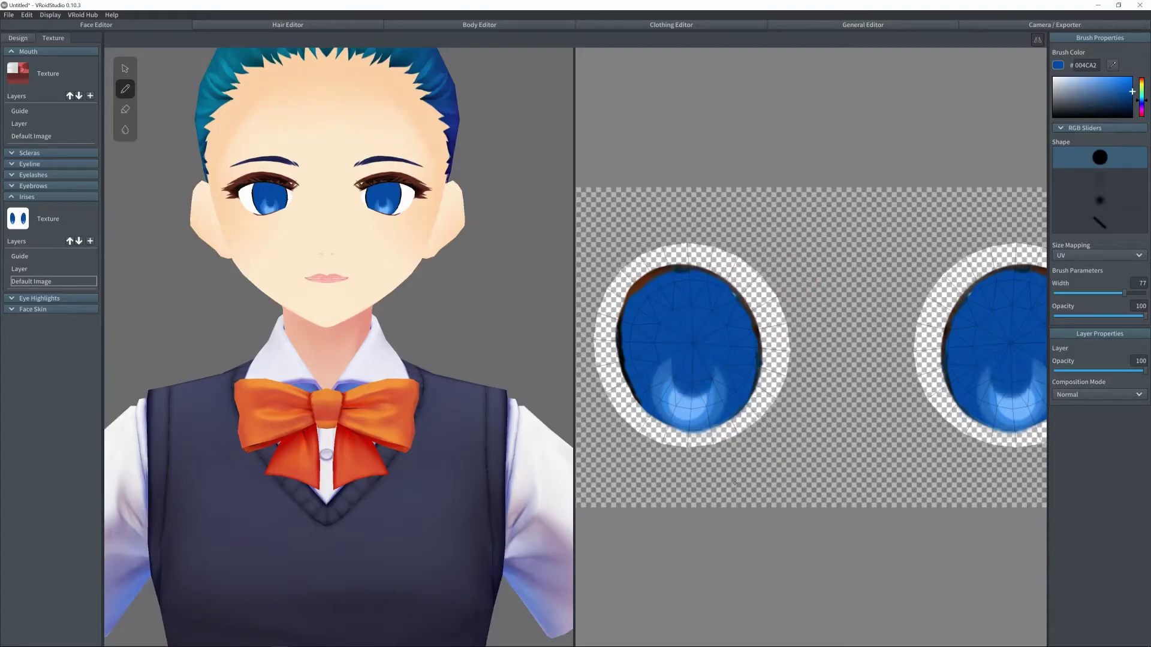
Brush a soft #2C74C4 band along the iris's upper edge with the soft brush at width 77, undoing the excess strokes
left_click(1114, 85)
left_click(1099, 200)
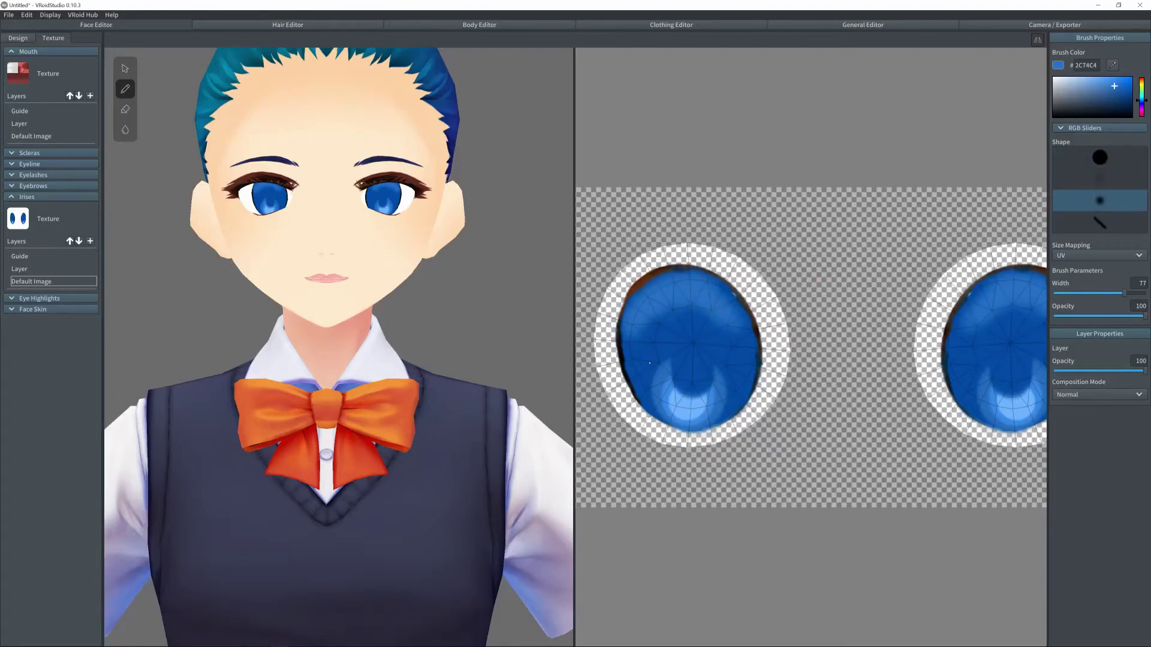
mouse_move(651, 302)
left_mouse_down()
mouse_move(713, 305)
mouse_move(684, 285)
mouse_move(635, 321)
left_mouse_up()
key("ctrl+z")
key("ctrl+z")
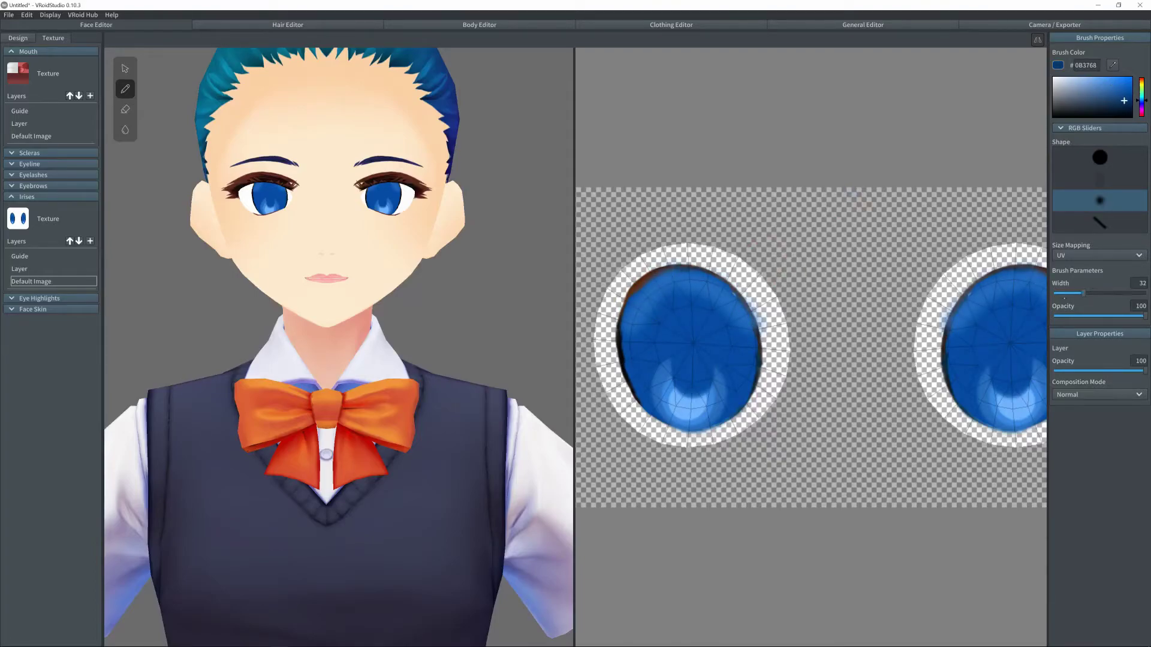
Cut small notches into both sides of the light crescent in #014DA2 with the soft brush at width 11
left_click_drag(1083, 294, 1110, 293)
left_click(1114, 67)
left_click(652, 381)
left_click_drag(672, 400, 652, 385)
mouse_move(725, 402)
left_mouse_down()
mouse_move(706, 400)
mouse_move(726, 397)
left_mouse_up()
middle_click_drag(324, 102, 311, 238)
scroll(311, 239, "up", 5)
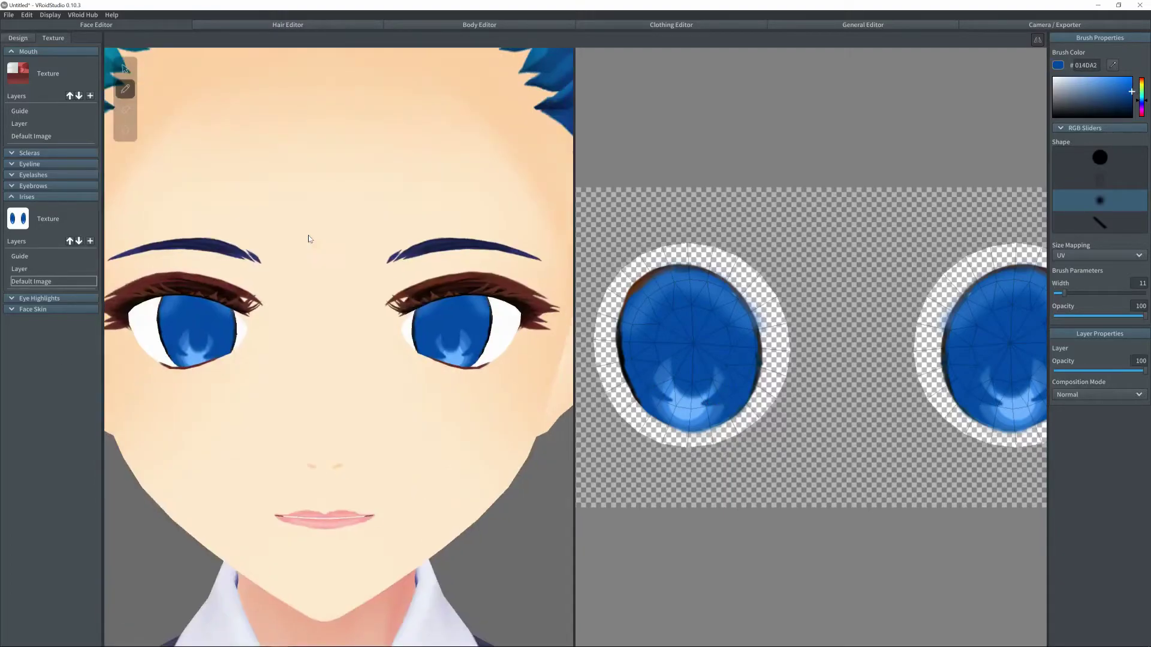
scroll(310, 239, "down", 2)
key("ctrl+z")
left_click_drag(709, 398, 725, 396)
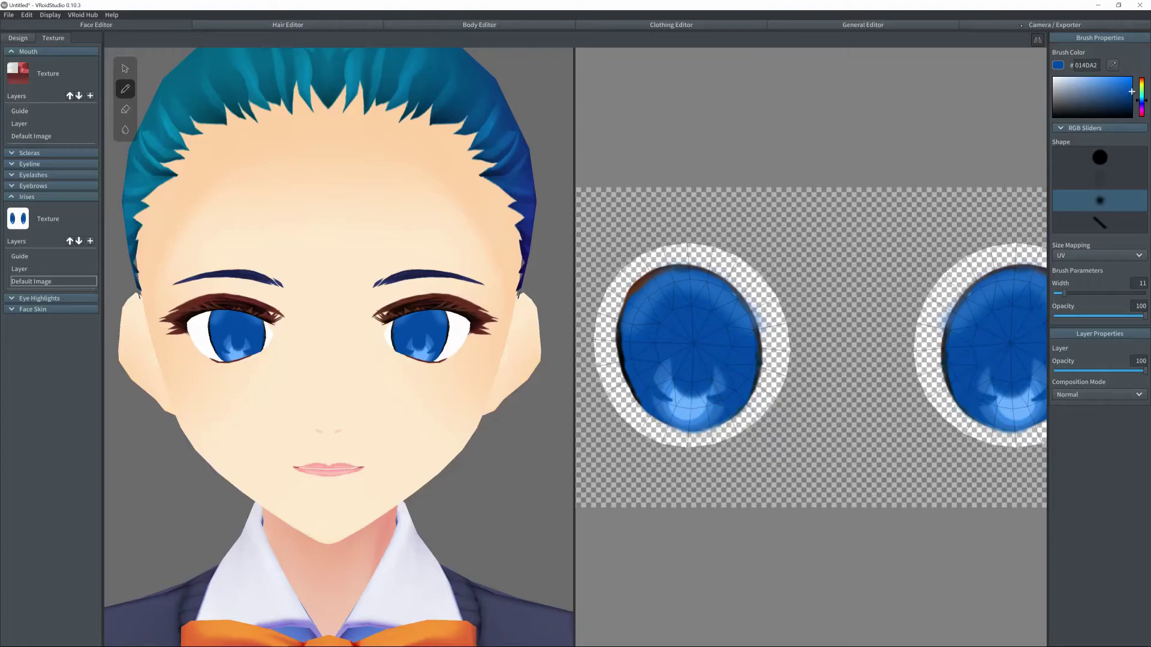
Dot three #FFFFFF highlights diagonally across the iris with the soft brush at width 17 and opacity 45, undoing the first full-opacity spots
left_click(1053, 76)
mouse_move(1064, 294)
left_mouse_down()
mouse_move(1079, 293)
mouse_move(1070, 294)
left_mouse_up()
left_click(646, 402)
left_click_drag(669, 378, 673, 376)
left_click_drag(700, 336, 703, 331)
left_click_drag(720, 311, 724, 306)
left_click(735, 294)
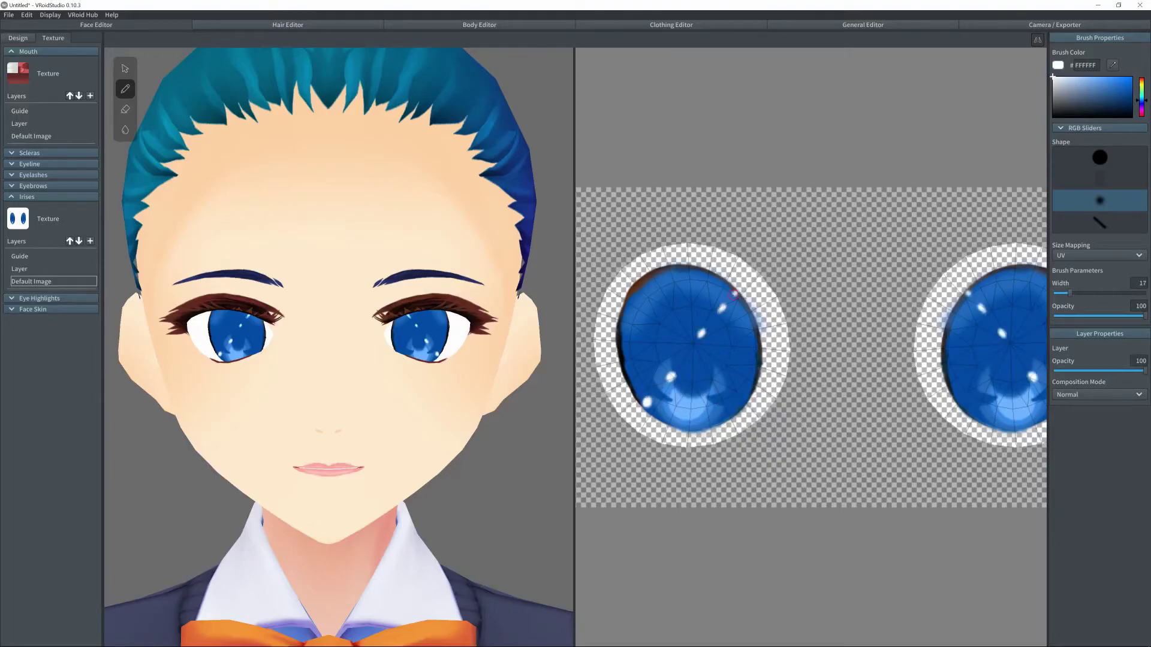
key("ctrl+z")
key("ctrl+z")
key("ctrl+z")
key("ctrl+z")
key("ctrl+z")
left_click_drag(1145, 317, 1095, 316)
left_click(645, 398)
left_click(670, 375)
left_click(708, 337)
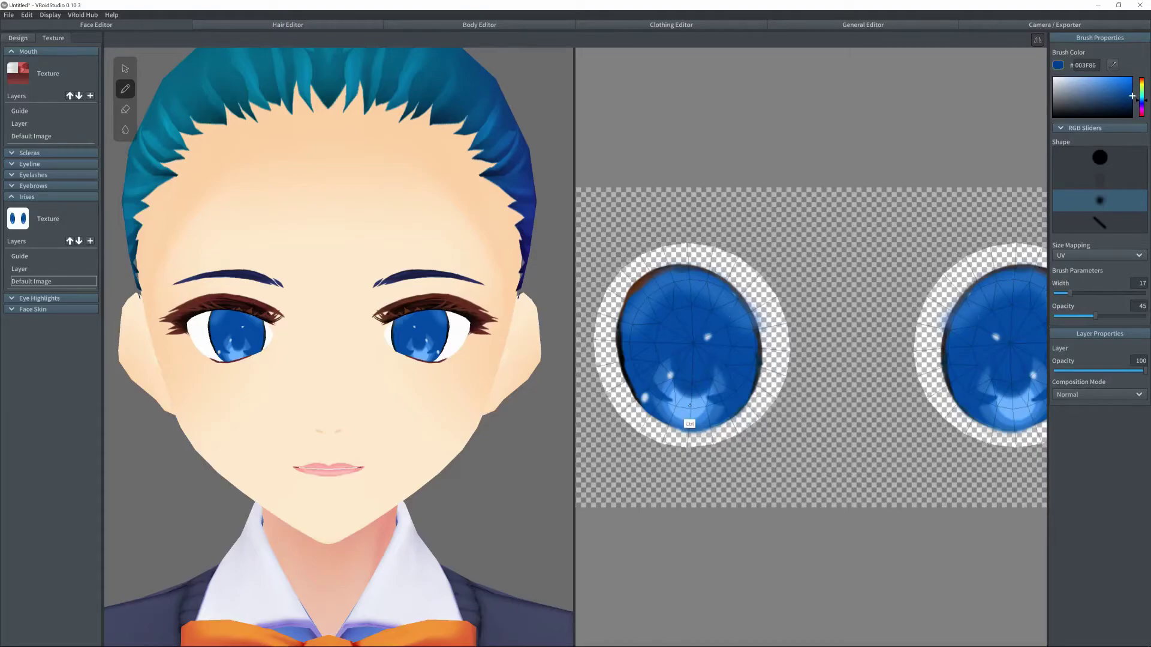
key("ctrl+y")
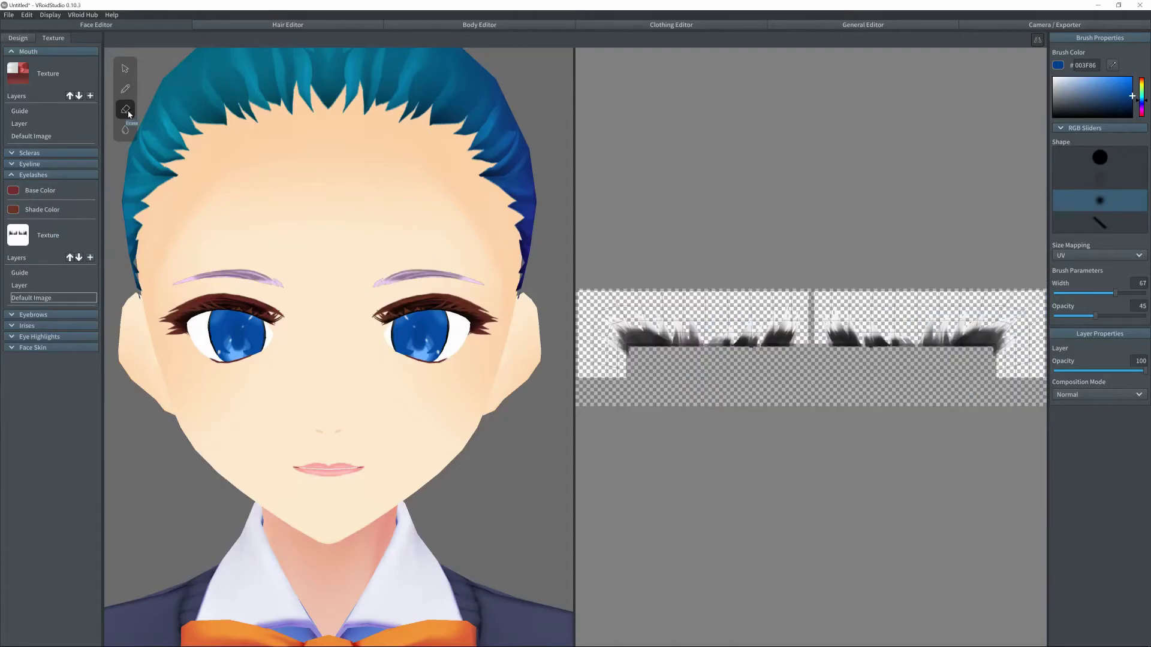
Erase the default lashes and eyeline from the Eyelashes and Eyeline Default Image layers with the eraser at width 67 and opacity 100
mouse_move(648, 336)
left_mouse_down()
mouse_move(629, 335)
mouse_move(779, 324)
mouse_move(626, 298)
left_mouse_up()
left_click(1142, 316)
left_click(29, 164)
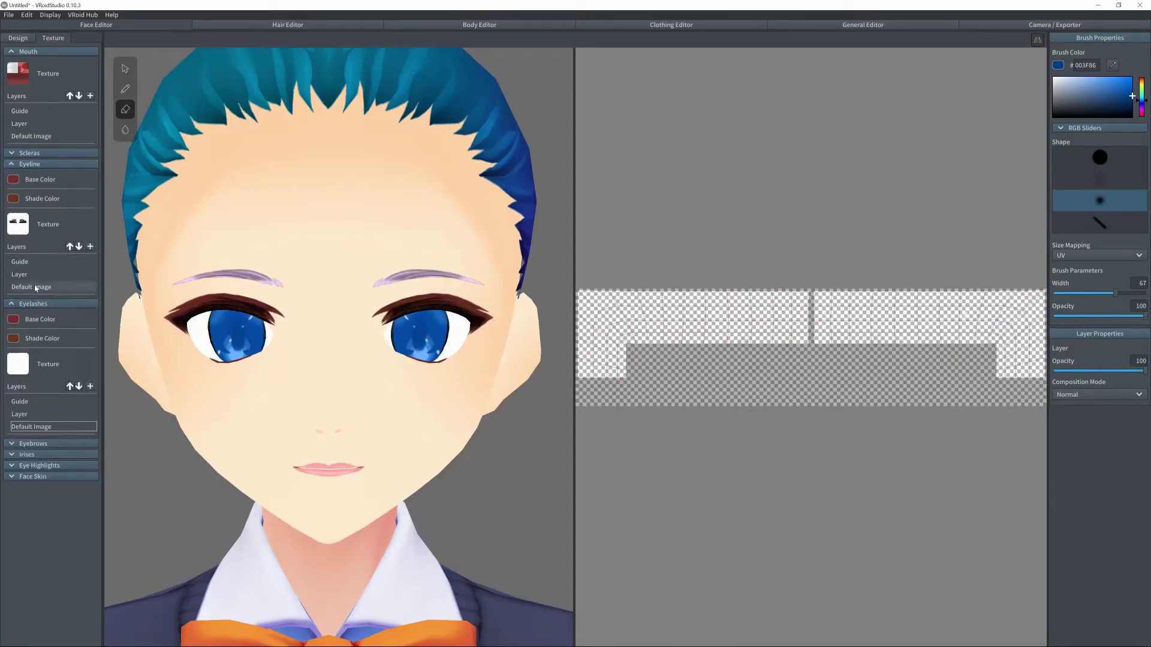
mouse_move(779, 345)
left_mouse_down()
mouse_move(720, 324)
mouse_move(695, 342)
left_mouse_up()
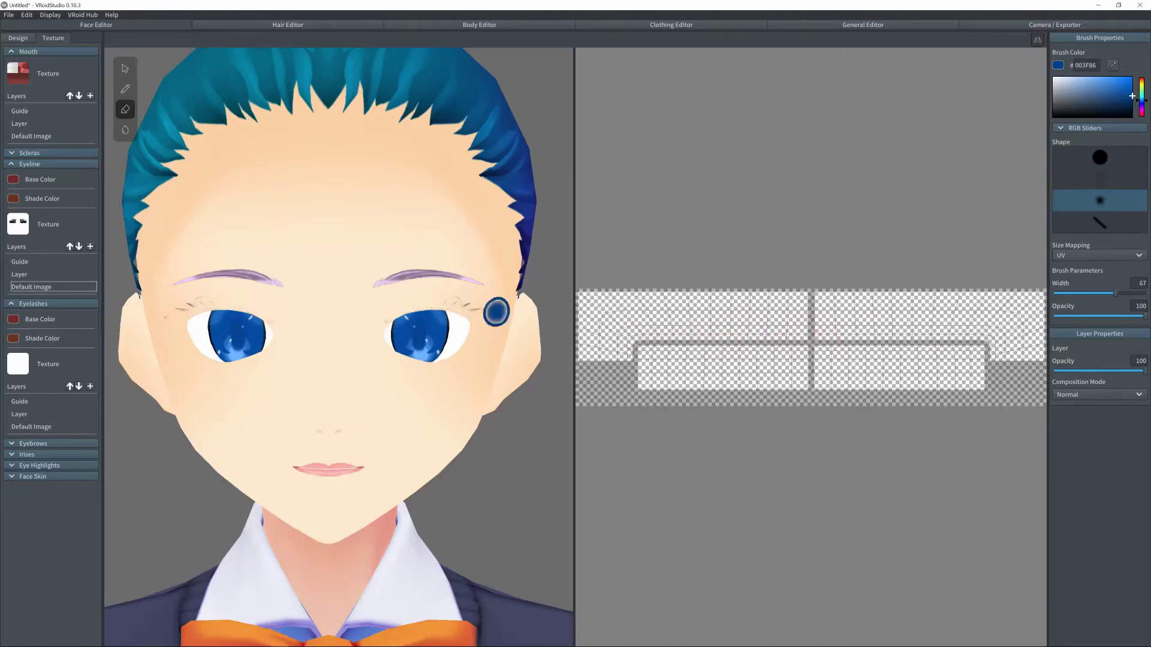
left_click(31, 427)
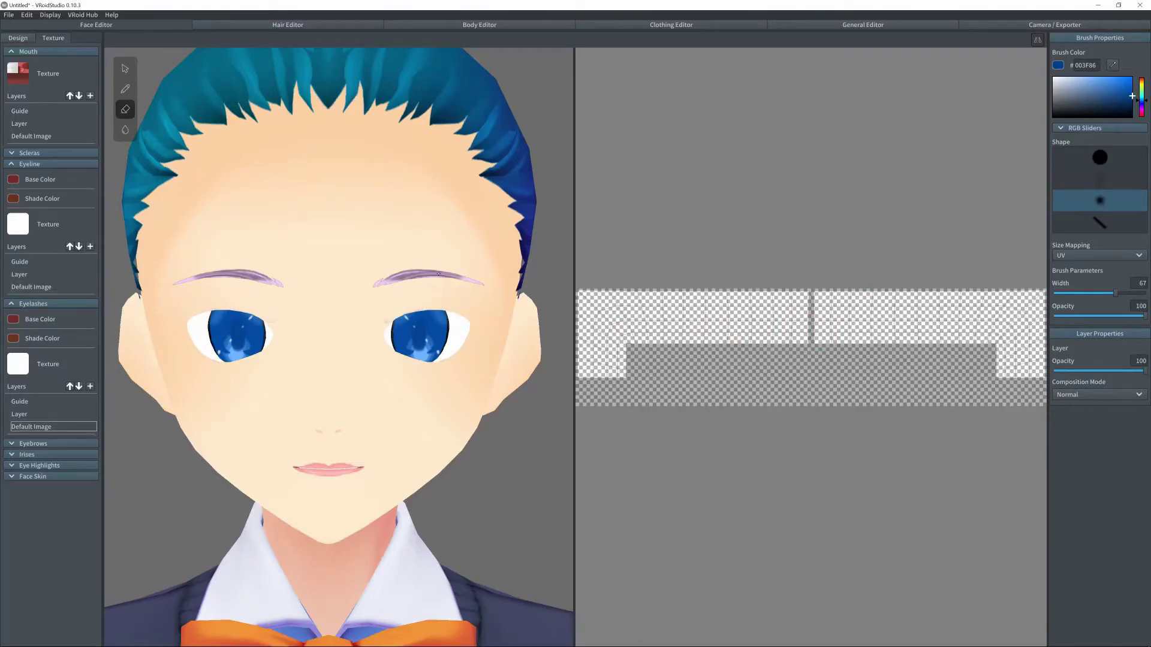
Return to the Eyeline's Default Image layer and ready the pen tool with brush color #000000
left_click(32, 288)
left_click_drag(1115, 110, 1053, 117)
left_click(125, 89)
Try sketching a thin upper eyeline with outer-corner flicks on the texture using the soft brush at width 8
left_click_drag(811, 341, 739, 332)
mouse_move(636, 341)
left_mouse_down()
mouse_move(751, 337)
mouse_move(633, 362)
mouse_move(611, 327)
mouse_move(650, 335)
mouse_move(607, 312)
mouse_move(610, 329)
left_mouse_up()
key("ctrl+z")
key("ctrl+z")
key("ctrl+z")
left_click_drag(610, 330, 650, 341)
key("ctrl+z")
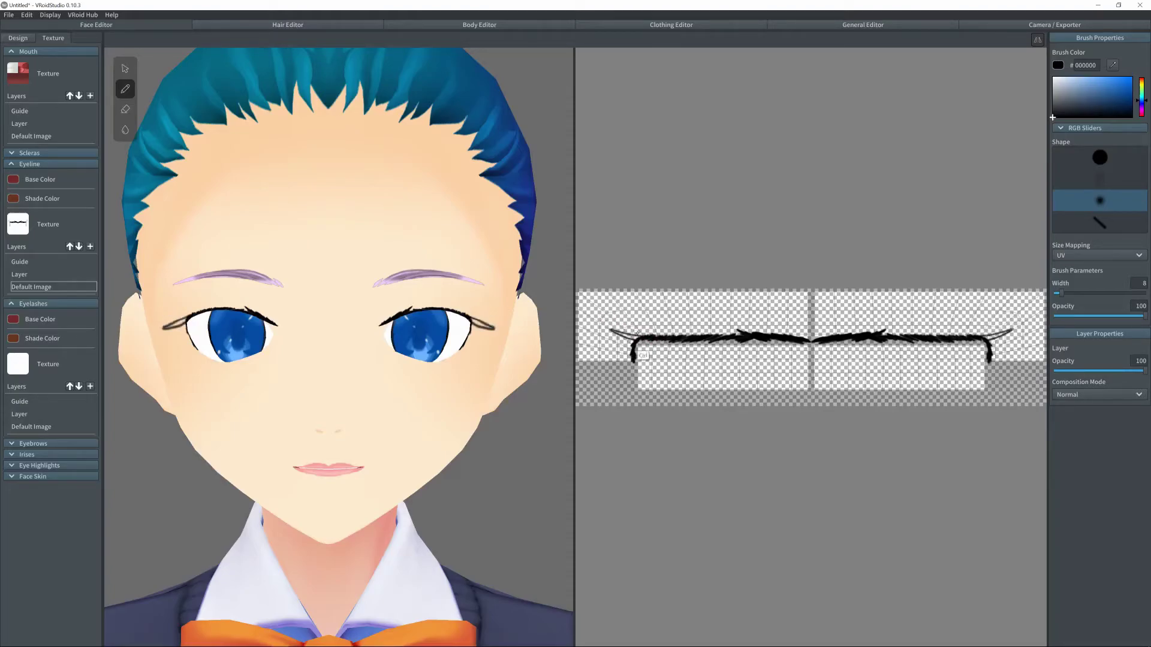
key("ctrl+z")
key("ctrl+z")
Paint a thick, curved upper eyeline in #000000 across the eyeline texture and clean its edges with the hard round eraser at width 45
mouse_move(805, 341)
left_mouse_down()
mouse_move(698, 339)
mouse_move(626, 368)
mouse_move(803, 336)
mouse_move(625, 316)
left_mouse_up()
key("ctrl+z")
mouse_move(628, 358)
left_mouse_down()
mouse_move(688, 338)
mouse_move(805, 337)
left_mouse_up()
key("ctrl+z")
left_click_drag(676, 389, 679, 399)
mouse_move(627, 366)
left_mouse_down()
mouse_move(811, 334)
mouse_move(727, 311)
mouse_move(639, 362)
mouse_move(617, 360)
mouse_move(632, 366)
mouse_move(620, 347)
mouse_move(636, 372)
left_mouse_up()
key("ctrl+z")
key("e")
key("ctrl+z")
key("ctrl+z")
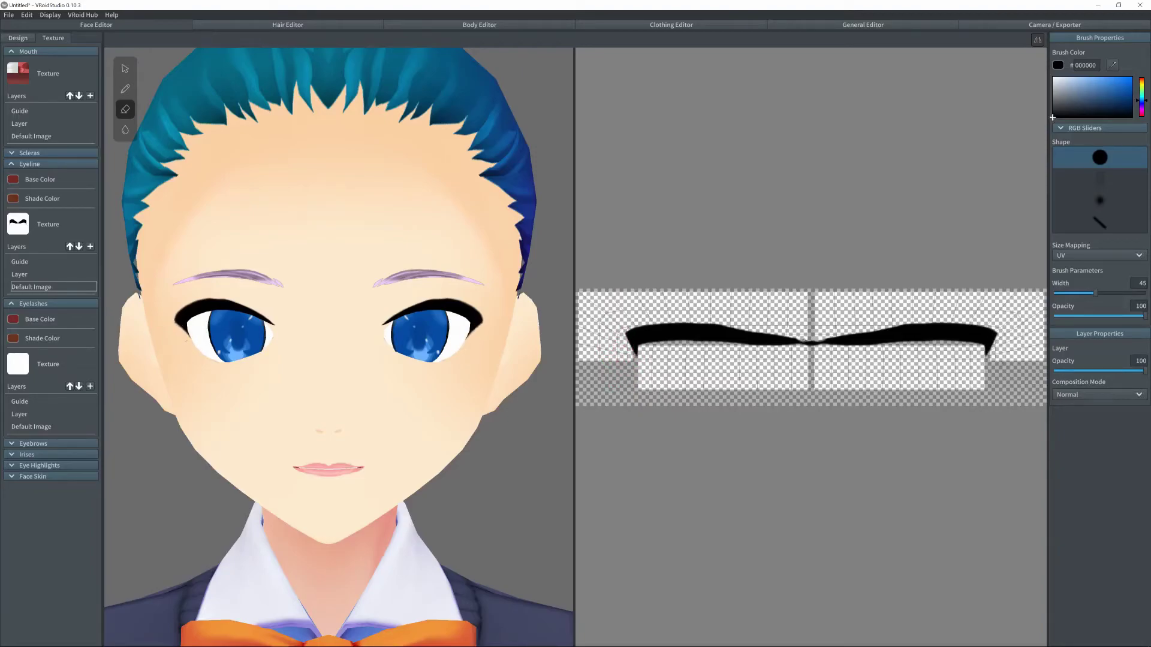
Try adding separate lash strokes at the eyeline's outer corner on the texture with the hard round brush at width 10
key("p")
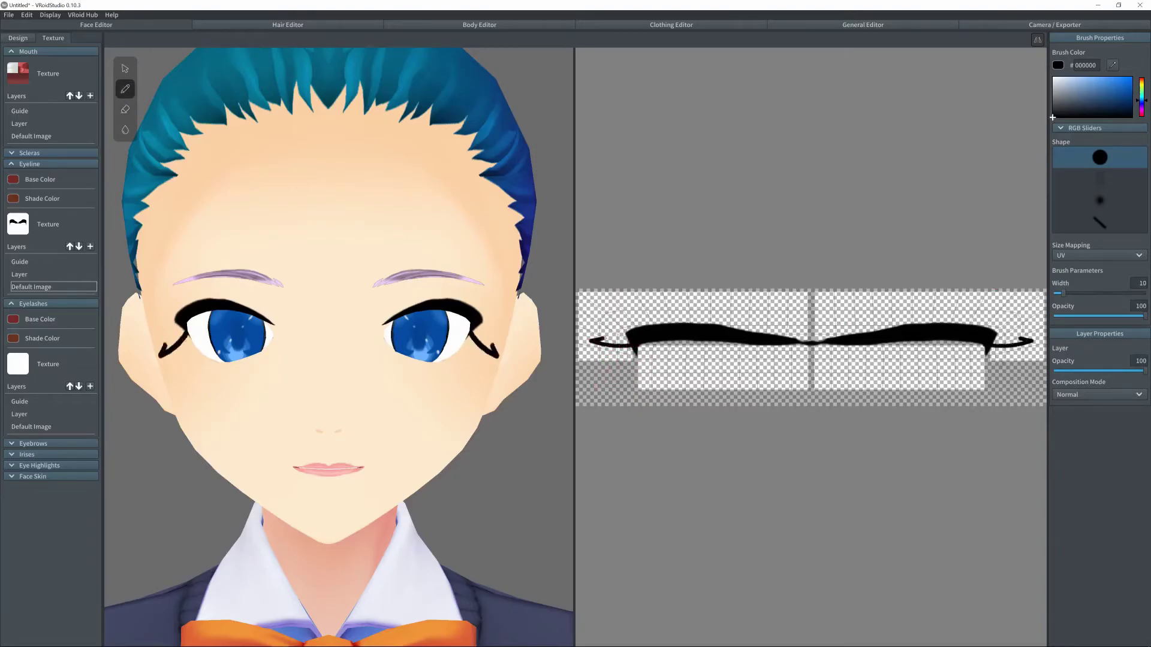
left_click_drag(645, 339, 610, 316)
left_click_drag(643, 332, 624, 312)
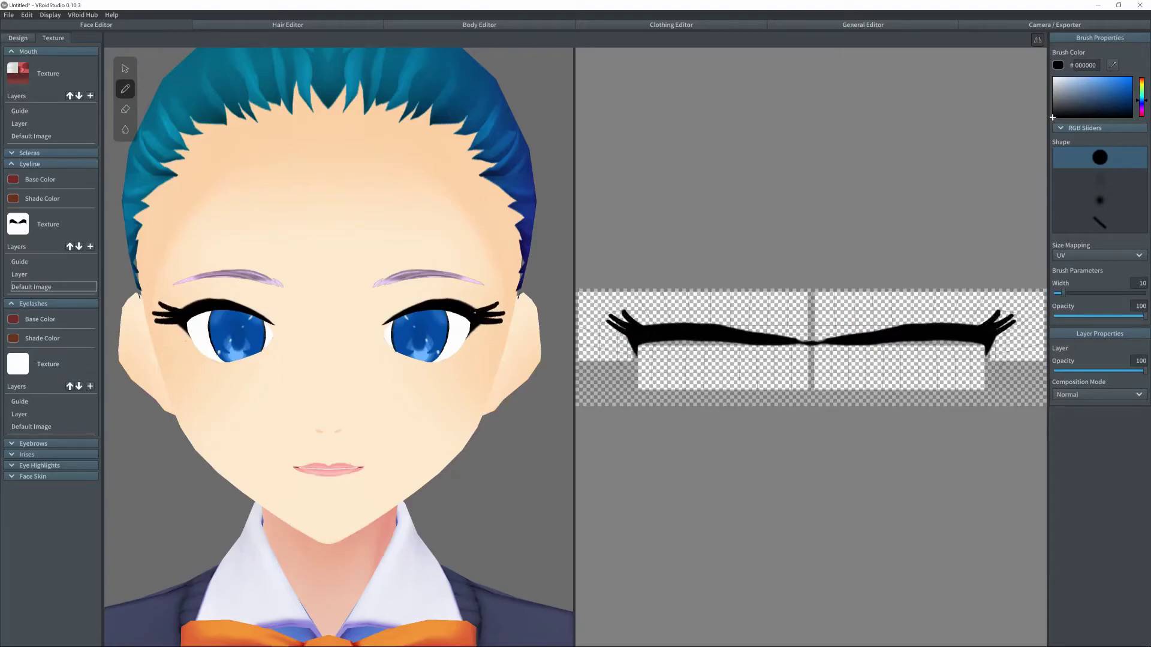
key("ctrl+z")
key("ctrl+z")
key("ctrl+z")
key("ctrl+z")
key("ctrl+z")
key("ctrl+shift+z")
key("ctrl+shift+z")
key("ctrl+shift+z")
key("ctrl+shift+z")
key("ctrl+shift+z")
key("ctrl+z")
key("ctrl+z")
key("ctrl+z")
key("ctrl+z")
key("ctrl+z")
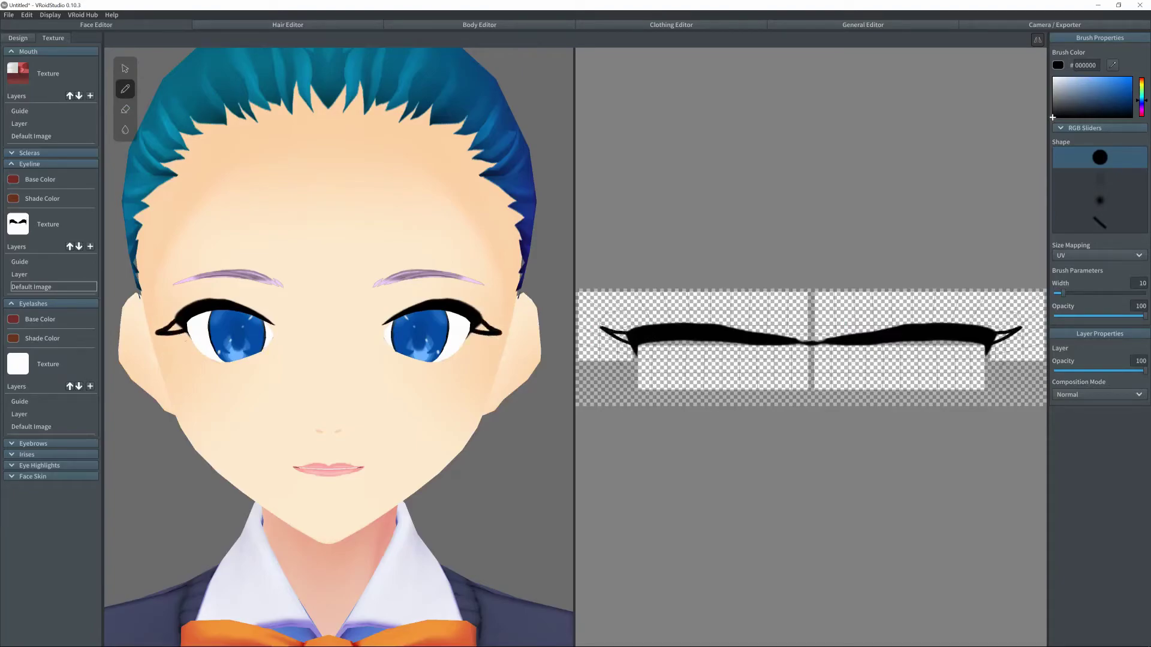
Try drawing a wing at the outer eye corner directly on the face model with the hard round brush at width 10
left_click_drag(477, 321, 502, 328)
left_click_drag(479, 324, 501, 326)
key("ctrl+z")
key("ctrl+z")
key("ctrl+z")
key("ctrl+z")
mouse_move(473, 328)
left_mouse_down()
mouse_move(497, 326)
mouse_move(446, 301)
mouse_move(502, 323)
left_mouse_up()
Undo the wing strokes and try redrawing a single upturned flick at the outer eye corner on the face model
left_click(125, 109)
key("ctrl+z")
key("ctrl+z")
key("ctrl+z")
key("ctrl+z")
key("ctrl+z")
key("ctrl+z")
key("ctrl+z")
left_click(125, 88)
key("ctrl+z")
left_click_drag(473, 330, 495, 324)
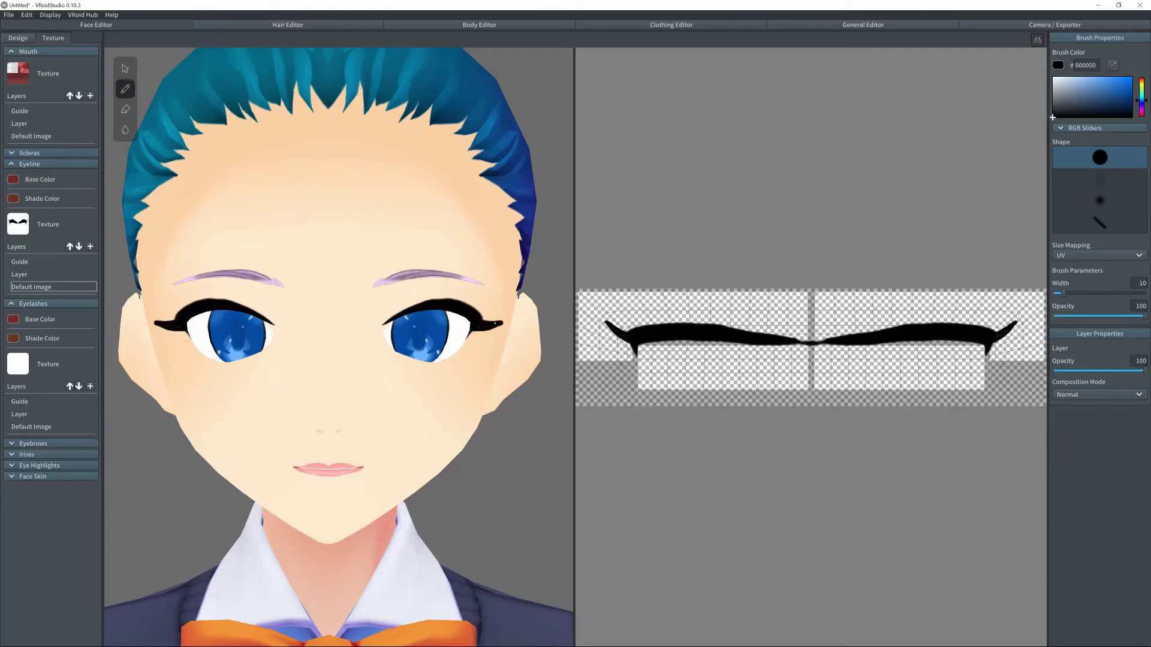
key("ctrl+z")
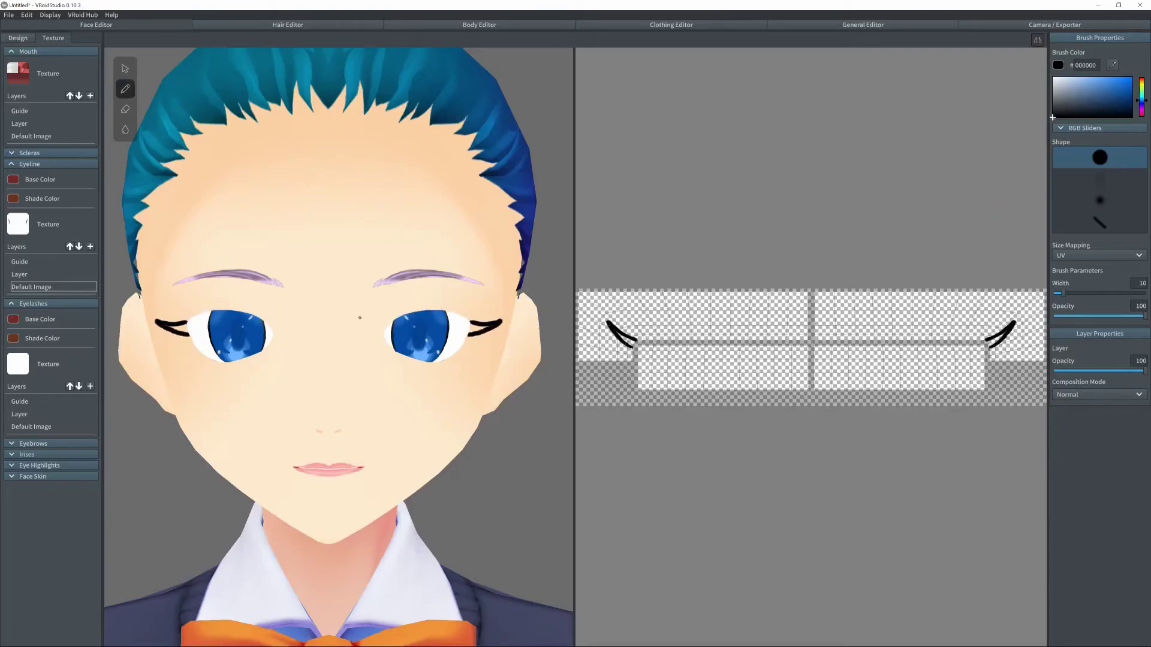
Draw a winged upper eyeline in #000000 directly on the face model with the hard round brush at width 10, filling in the outer wing
mouse_move(391, 320)
left_mouse_down()
mouse_move(437, 303)
mouse_move(464, 318)
mouse_move(452, 310)
left_mouse_up()
key("ctrl+z")
key("ctrl+z")
left_click_drag(468, 319, 508, 319)
mouse_move(507, 321)
left_mouse_down()
mouse_move(470, 331)
mouse_move(427, 309)
left_mouse_up()
mouse_move(401, 314)
left_mouse_down()
mouse_move(391, 320)
mouse_move(428, 308)
left_mouse_up()
left_click_drag(421, 307, 464, 312)
left_click_drag(444, 306, 493, 317)
key("ctrl+z")
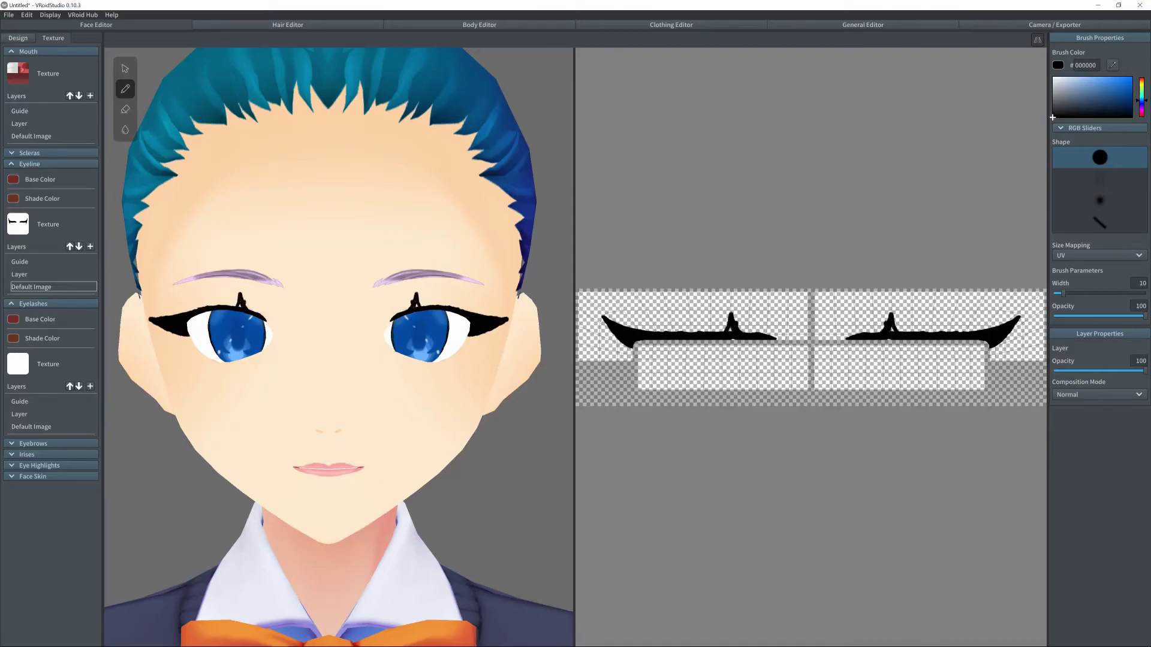
Try adding fine upright lashes above the upper eyeline on the face model with the brush at width 3
left_click(1058, 294)
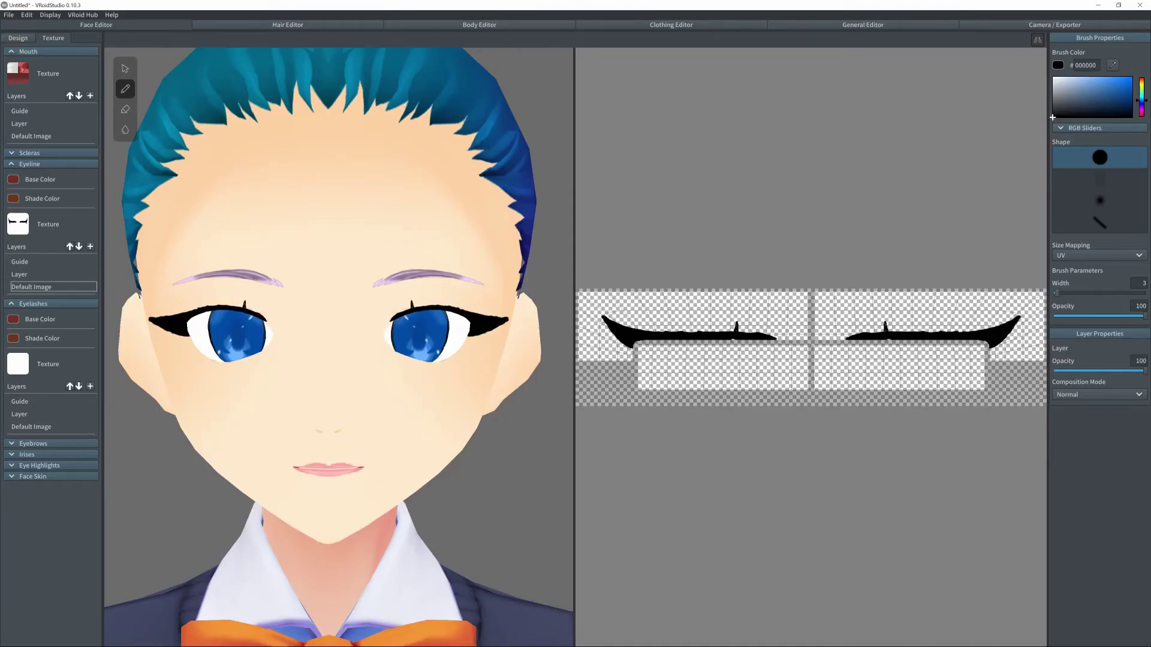
mouse_move(426, 306)
left_mouse_down()
mouse_move(403, 311)
mouse_move(435, 306)
left_mouse_up()
key("ctrl+z")
key("ctrl+z")
key("ctrl+z")
key("ctrl+z")
key("ctrl+z")
key("ctrl+z")
Trace a lower eyeline in #000000 along the lower lid on the face model with the brush at width 14, undoing unwanted strokes
mouse_move(396, 354)
left_mouse_down()
mouse_move(443, 360)
mouse_move(406, 358)
mouse_move(453, 357)
mouse_move(471, 339)
left_mouse_up()
key("ctrl+z")
key("ctrl+z")
left_click_drag(471, 338, 439, 358)
key("ctrl+z")
left_click_drag(1078, 293, 1067, 293)
mouse_move(386, 341)
left_mouse_down()
mouse_move(427, 363)
mouse_move(471, 340)
left_mouse_up()
Thin and smooth the lower eyeline's edge on the texture with the hard round eraser at width 14, undoing bad passes
left_click(125, 109)
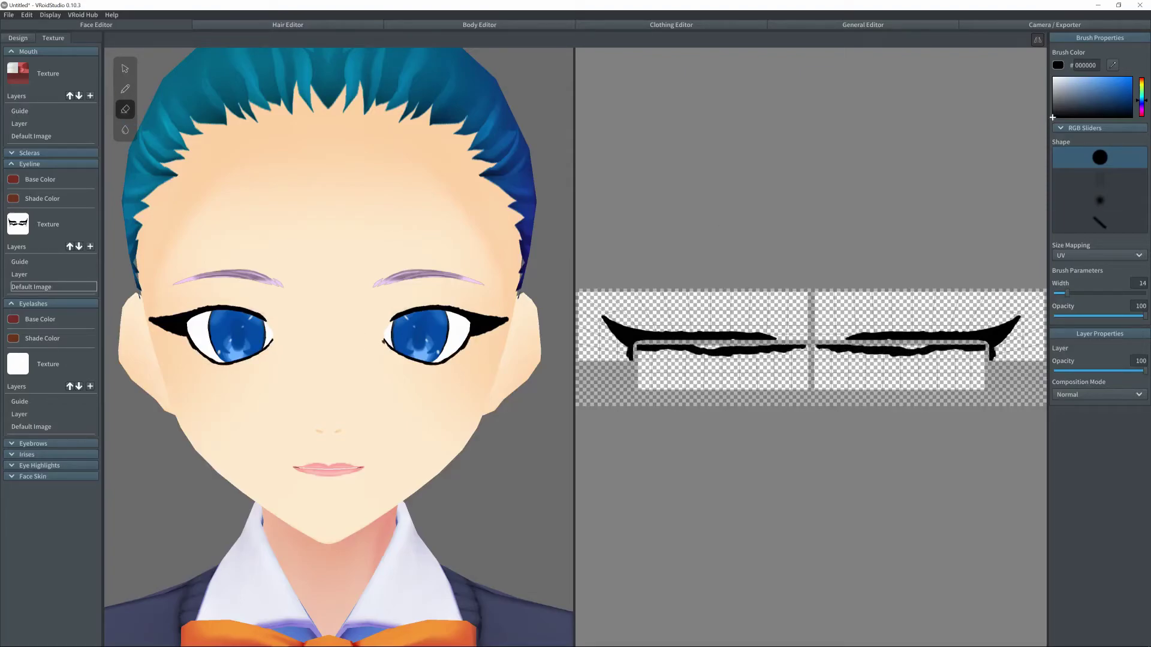
mouse_move(805, 352)
left_mouse_down()
mouse_move(703, 354)
mouse_move(796, 343)
left_mouse_up()
key("ctrl+z")
key("ctrl+z")
left_click(125, 89)
left_click(125, 109)
mouse_move(687, 345)
left_mouse_down()
mouse_move(639, 345)
mouse_move(738, 362)
left_mouse_up()
key("ctrl+z")
left_click_drag(640, 359, 803, 359)
key("ctrl+z")
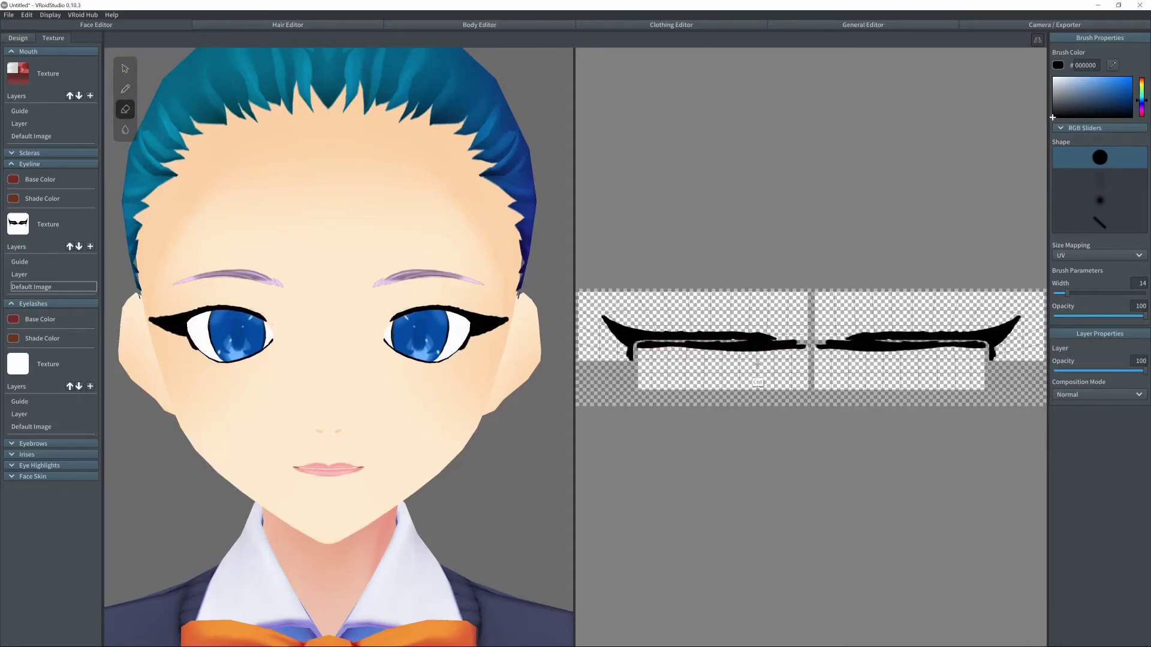
Draw a lash base line along the upper lid and a short outer-corner lash in #000000 on the eyelashes' default image, undoing unwanted strokes
mouse_move(625, 351)
left_mouse_down()
mouse_move(631, 362)
mouse_move(698, 343)
mouse_move(811, 345)
left_mouse_up()
left_click(34, 429)
left_click(125, 88)
left_click_drag(1067, 294, 1062, 294)
left_click_drag(625, 376, 592, 356)
key("ctrl+z")
left_click_drag(592, 355, 625, 368)
key("ctrl+z")
left_click_drag(1063, 294, 1058, 293)
left_click_drag(625, 374, 601, 347)
key("ctrl+z")
Draw three pointed upright lashes rising from the base line on the eyelashes texture with the brush at width 5, undoing unwanted strokes
mouse_move(613, 356)
left_mouse_down()
mouse_move(624, 362)
mouse_move(670, 299)
left_mouse_up()
mouse_move(670, 298)
left_mouse_down()
mouse_move(672, 337)
mouse_move(651, 337)
mouse_move(670, 337)
left_mouse_up()
mouse_move(666, 314)
left_mouse_down()
mouse_move(654, 337)
mouse_move(697, 304)
left_mouse_up()
key("ctrl+z")
mouse_move(697, 304)
left_mouse_down()
mouse_move(710, 339)
mouse_move(702, 301)
left_mouse_up()
key("ctrl+z")
key("ctrl+z")
mouse_move(702, 300)
left_mouse_down()
mouse_move(714, 338)
mouse_move(698, 305)
mouse_move(749, 338)
mouse_move(728, 339)
left_mouse_up()
key("ctrl+z")
mouse_move(739, 339)
left_mouse_down()
mouse_move(734, 324)
mouse_move(768, 320)
left_mouse_up()
key("ctrl+z")
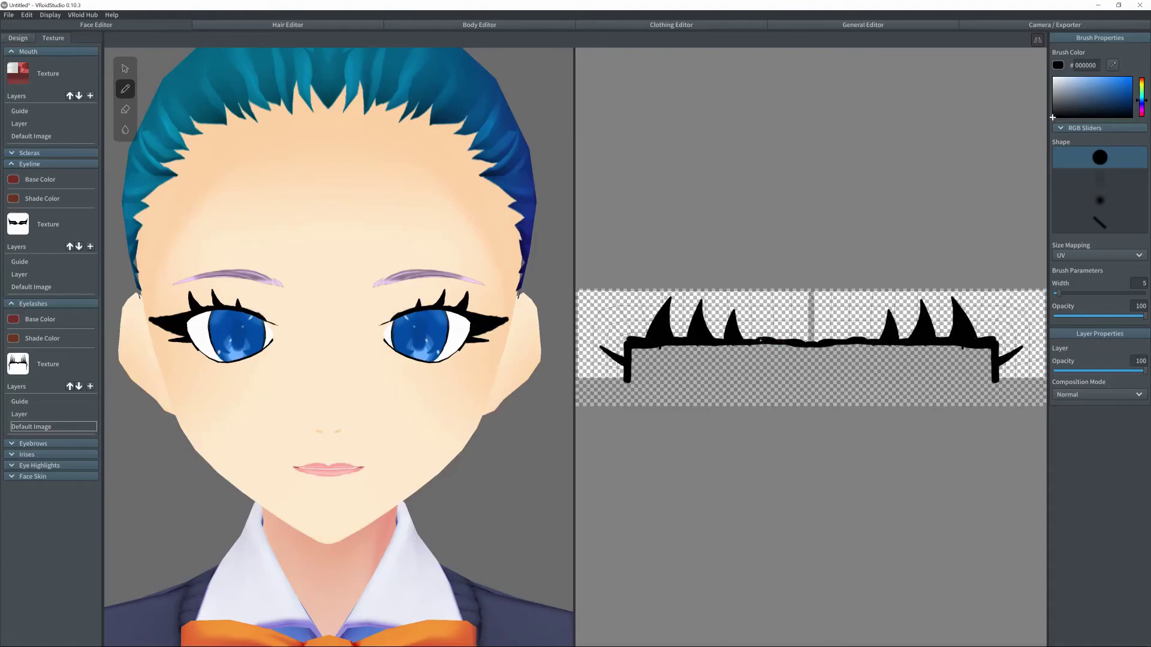
Erase the inner section of the lash base line on the eyelashes texture with the hard round eraser at width 34
left_click(126, 109)
left_click_drag(1059, 293, 1085, 293)
left_click_drag(812, 341, 779, 343)
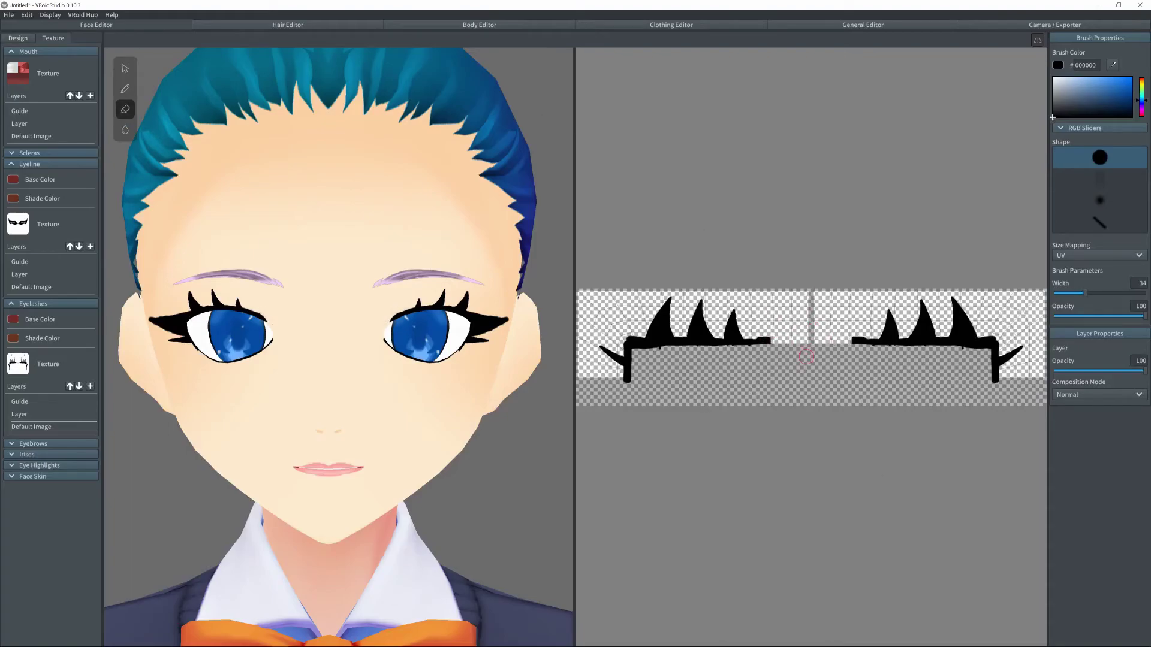
Erase the outer wing from the eyeline texture and thin the vertical outer end of the lash base line with the width 34 eraser
left_click(30, 288)
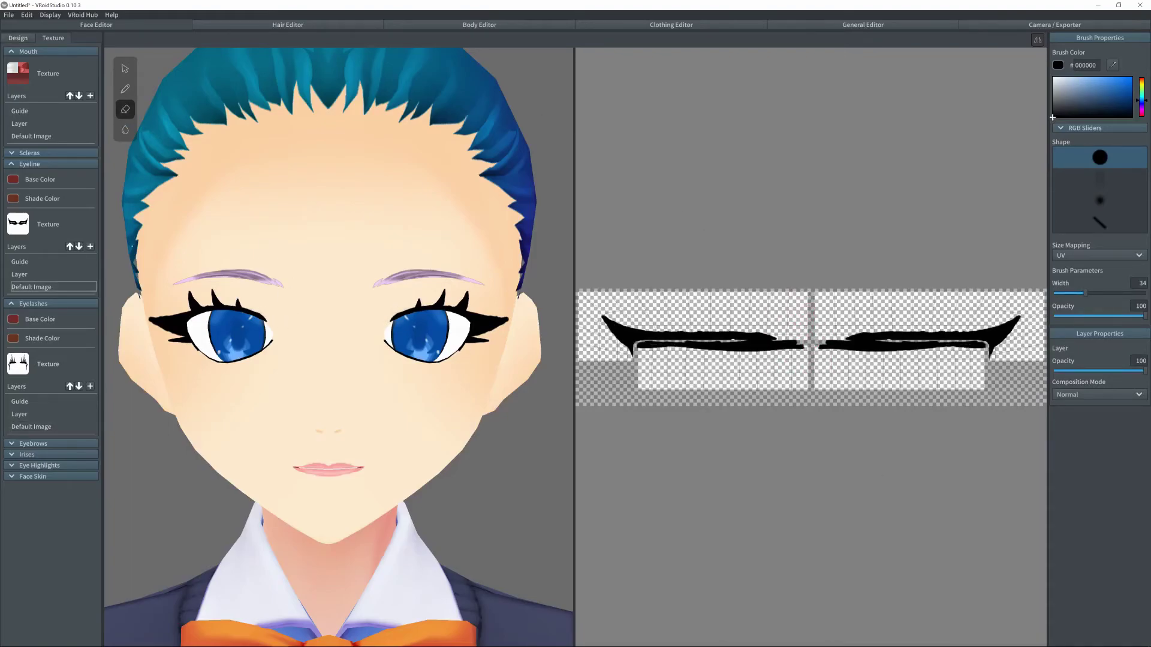
left_click(51, 427)
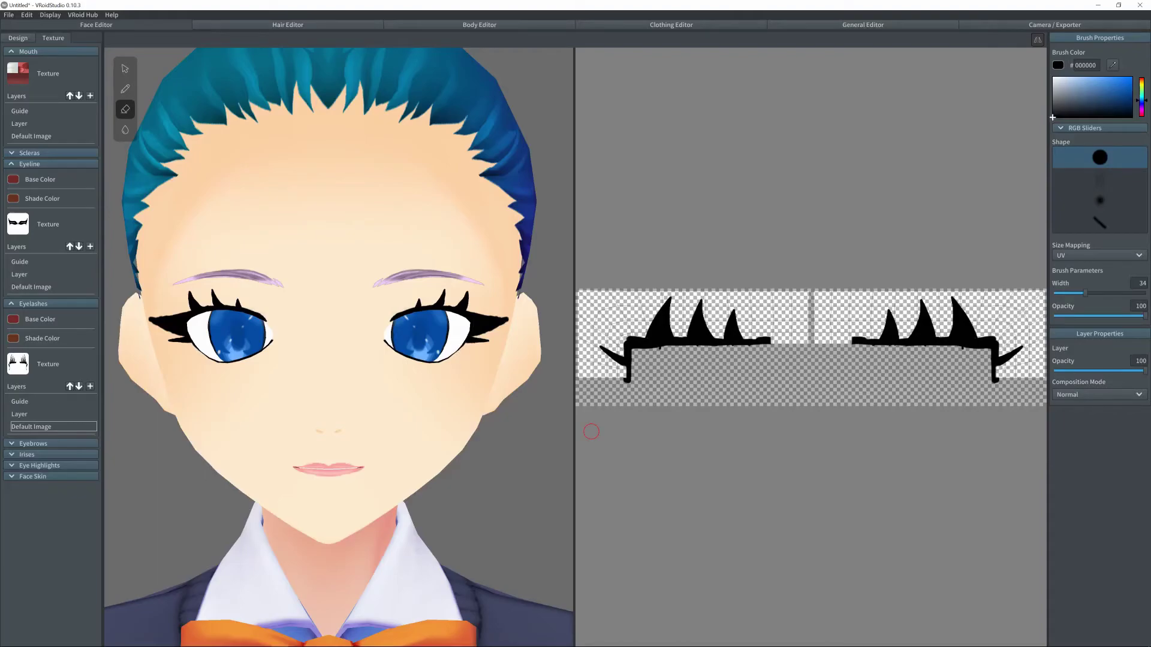
left_click(31, 287)
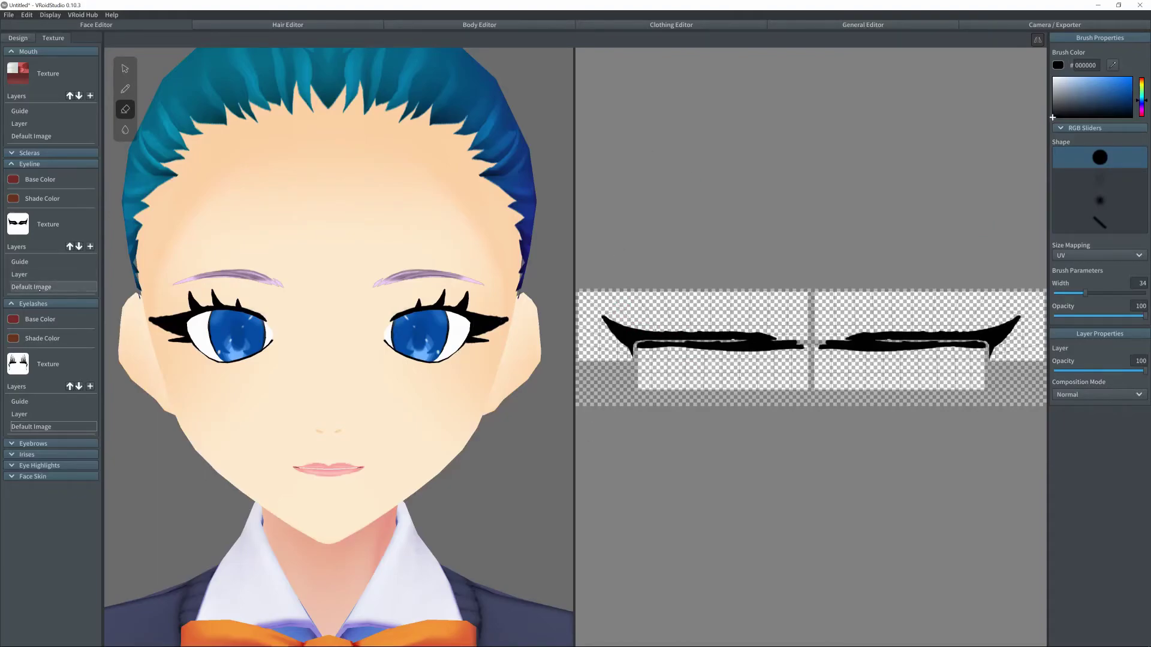
Draw a second, longer outer-corner lash above the first on the eyelashes texture with the brush at width 6, undoing unwanted strokes
left_click(48, 427)
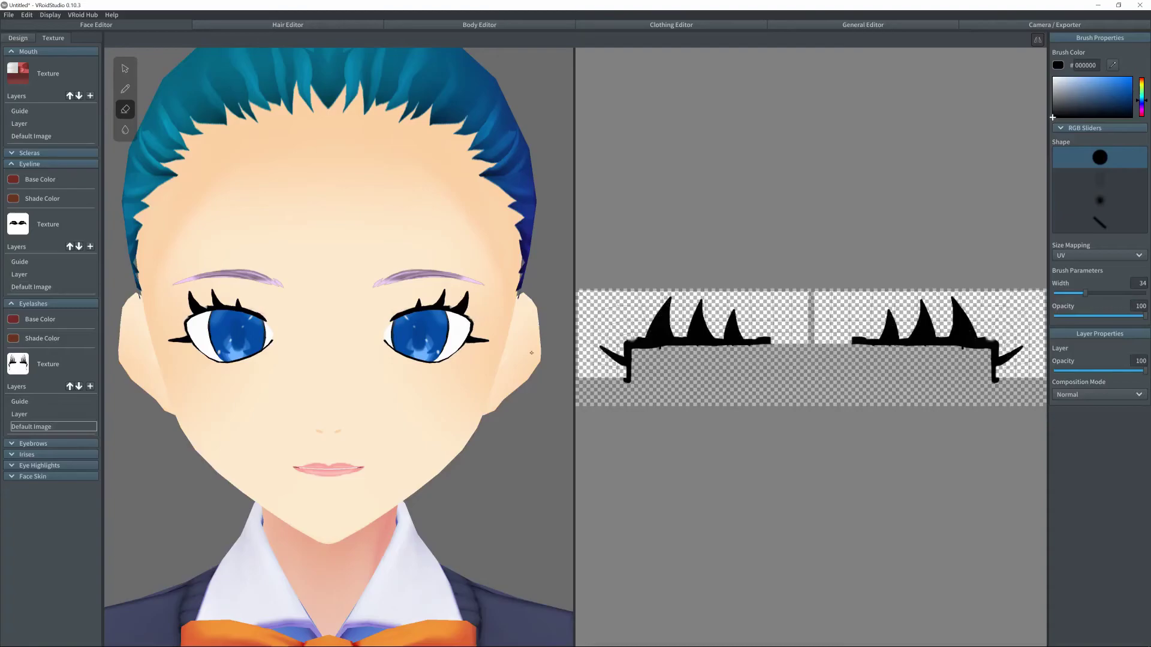
left_click(125, 89)
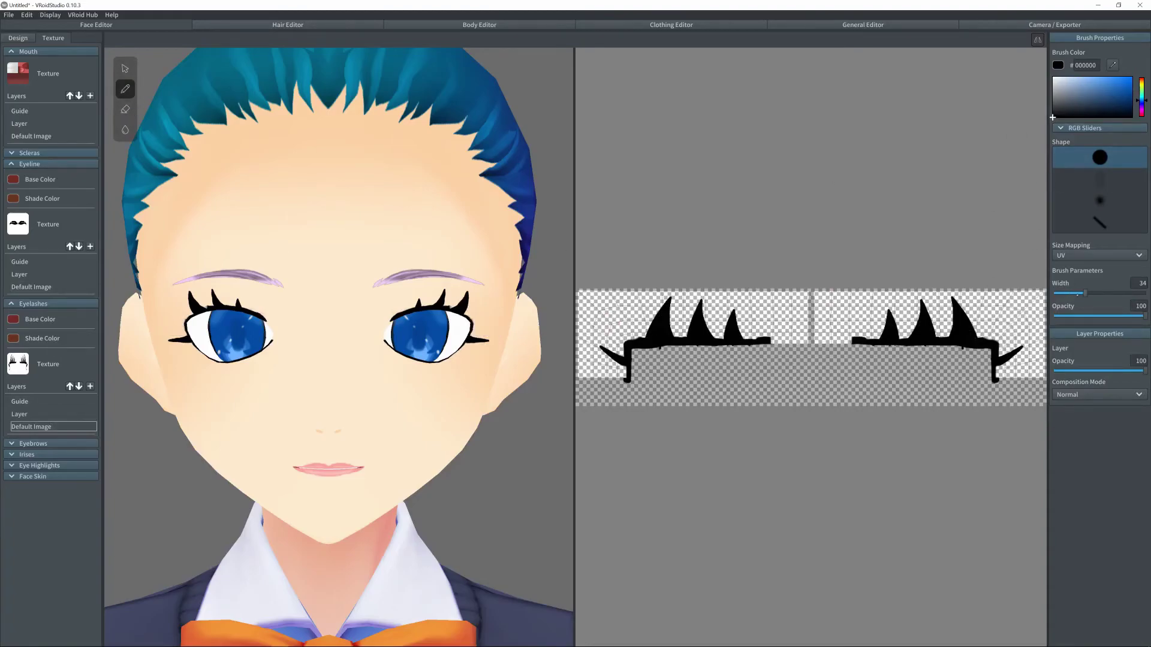
left_click(1077, 294)
left_click_drag(624, 347, 578, 325)
key("ctrl+z")
left_click(1059, 294)
key("ctrl+z")
left_click_drag(625, 348, 592, 327)
key("ctrl+z")
mouse_move(593, 327)
left_mouse_down()
mouse_move(625, 338)
mouse_move(593, 327)
left_mouse_up()
key("ctrl+z")
key("ctrl+z")
key("ctrl+z")
key("ctrl+z")
mouse_move(593, 327)
left_mouse_down()
mouse_move(624, 338)
mouse_move(593, 326)
left_mouse_up()
key("ctrl+z")
key("ctrl+z")
mouse_move(593, 327)
left_mouse_down()
mouse_move(625, 339)
mouse_move(593, 320)
left_mouse_up()
key("ctrl+z")
key("ctrl+z")
left_click_drag(594, 320, 626, 340)
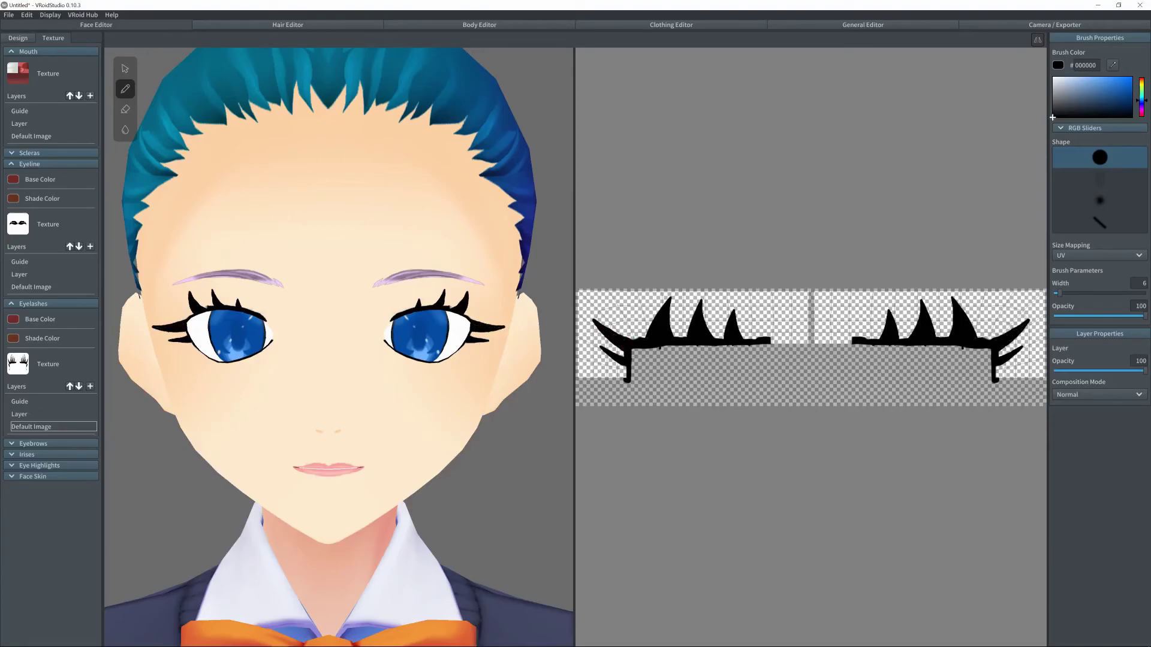
Trim the upper eyeline toward the inner corner of the eye on the face model with the eraser at width 6
key("e")
left_click(31, 287)
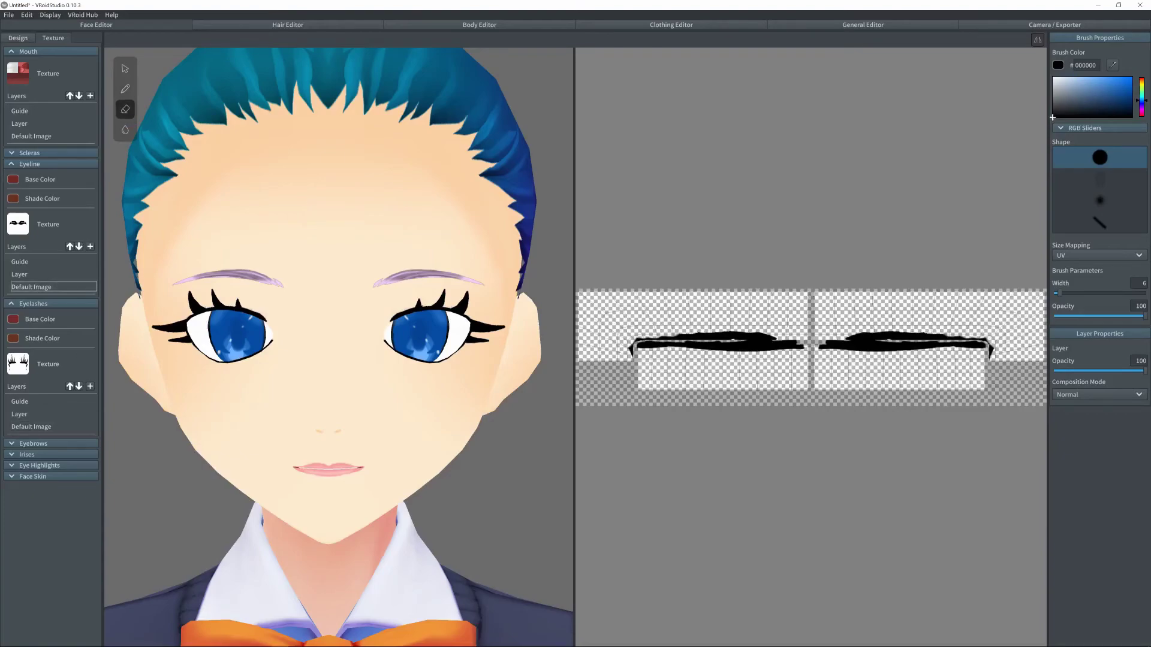
left_click_drag(429, 307, 398, 316)
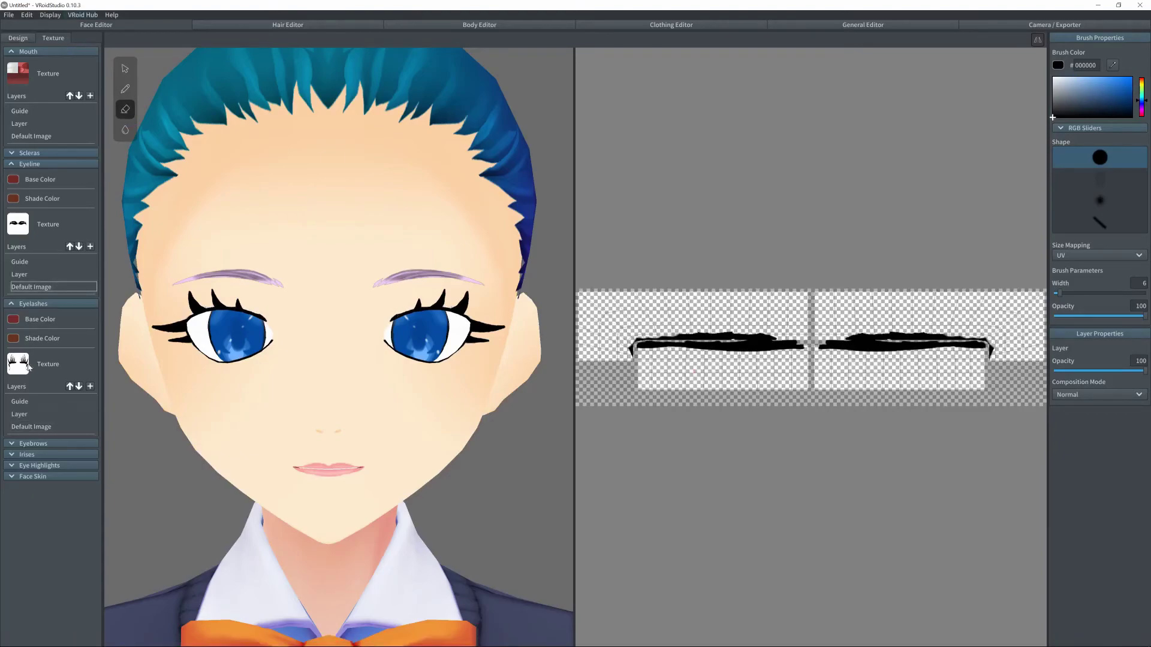